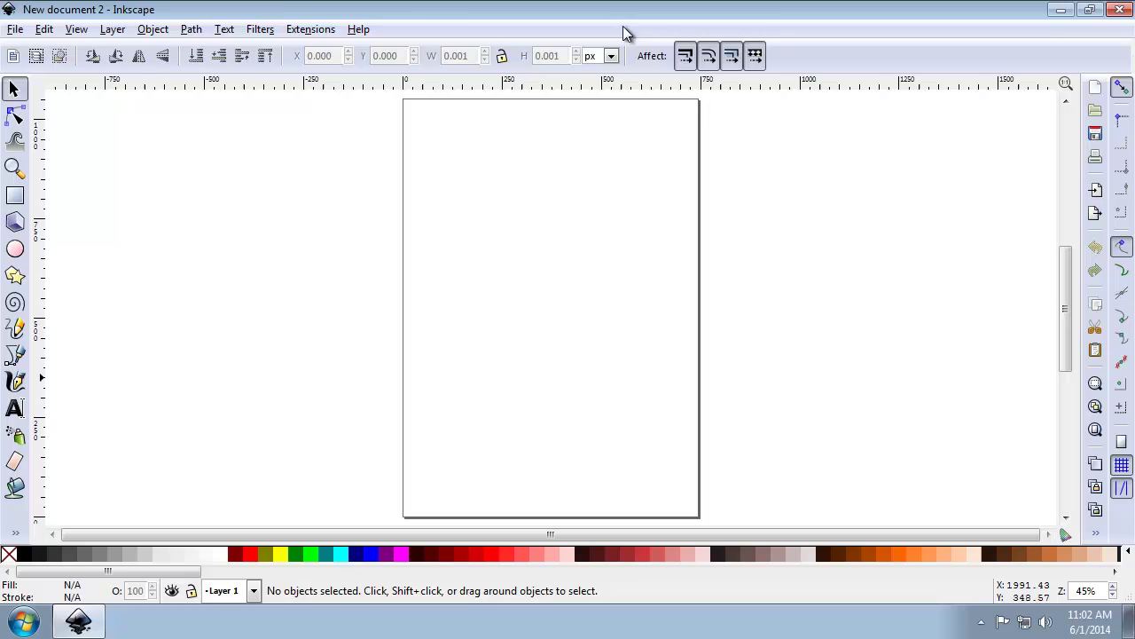
In Document Properties, set the page to 15 × 10 inches and turn off the border shadow.
left_click(16, 29)
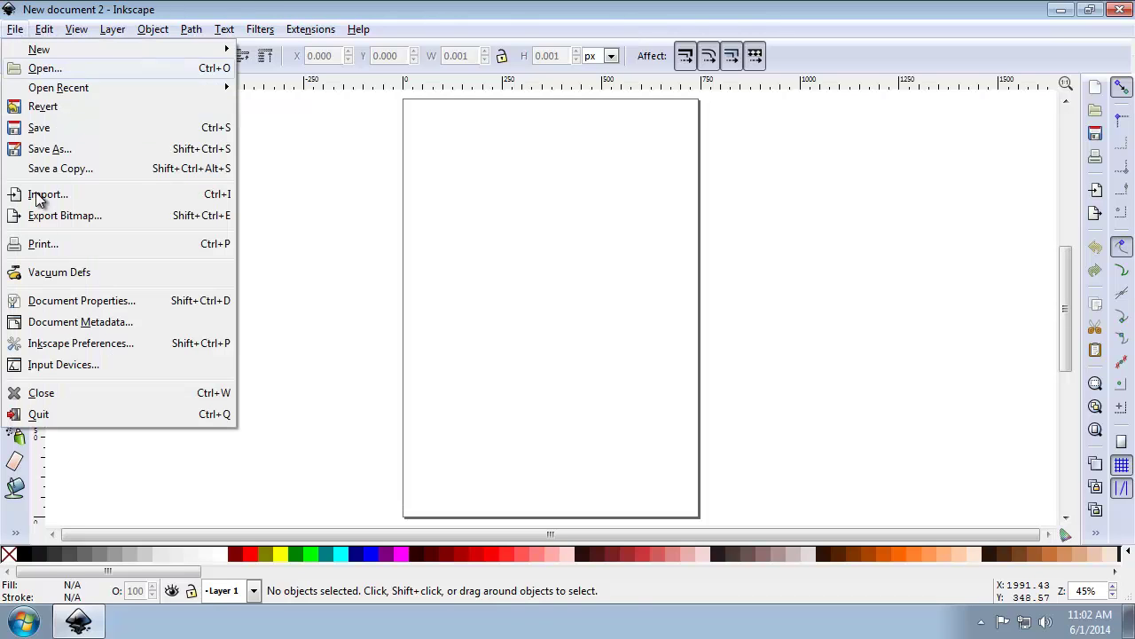
left_click(76, 301)
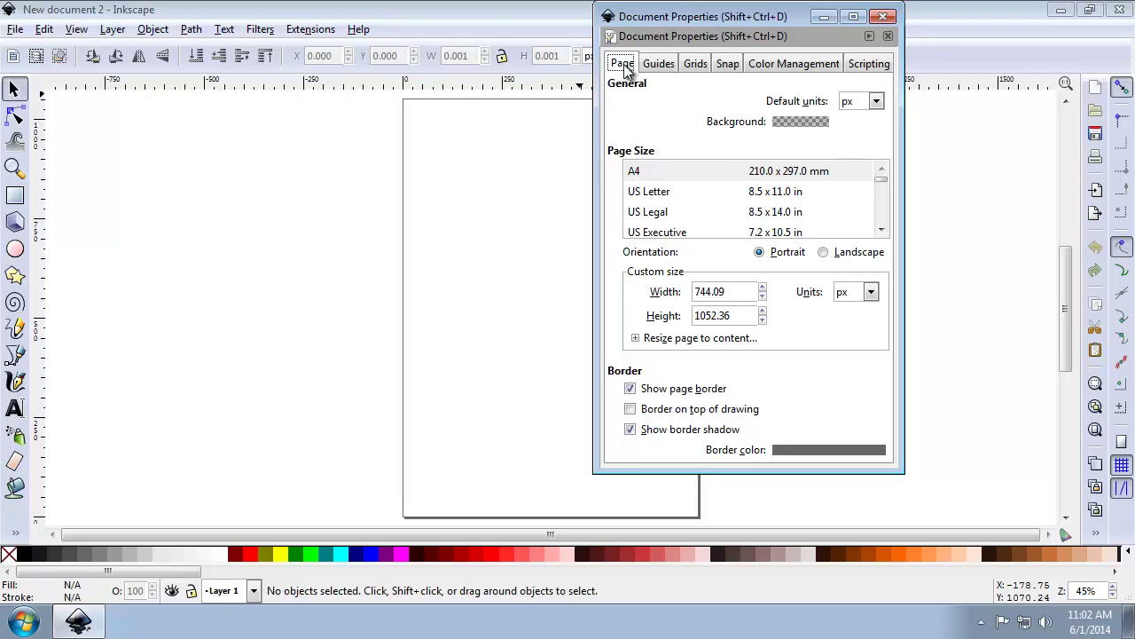
left_click(872, 293)
left_click(860, 354)
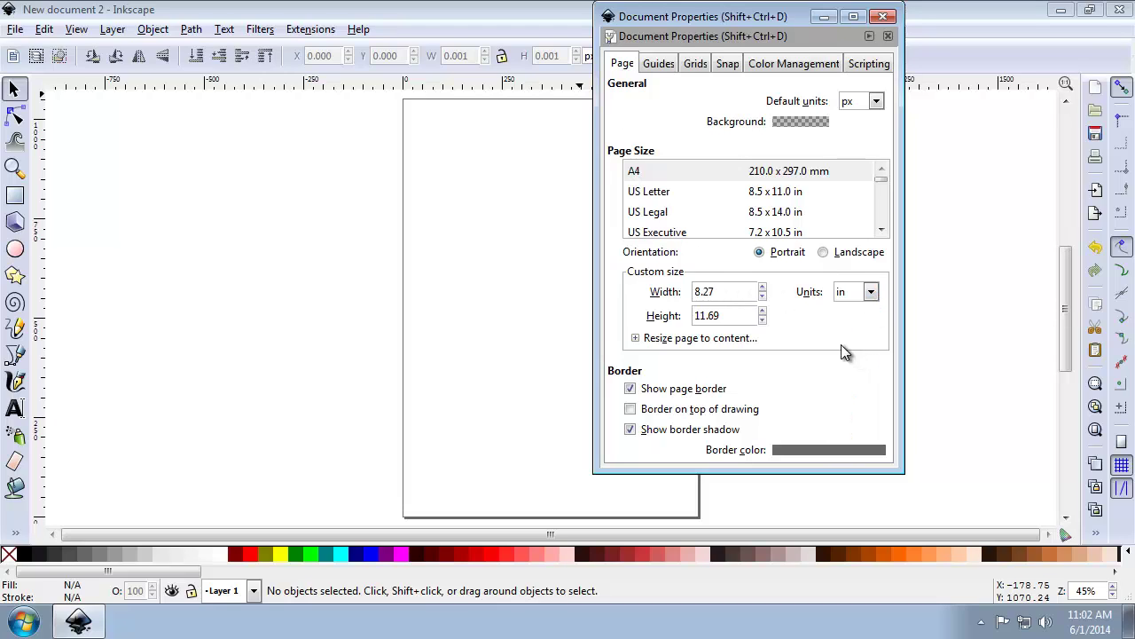
left_click_drag(742, 292, 657, 297)
type("15")
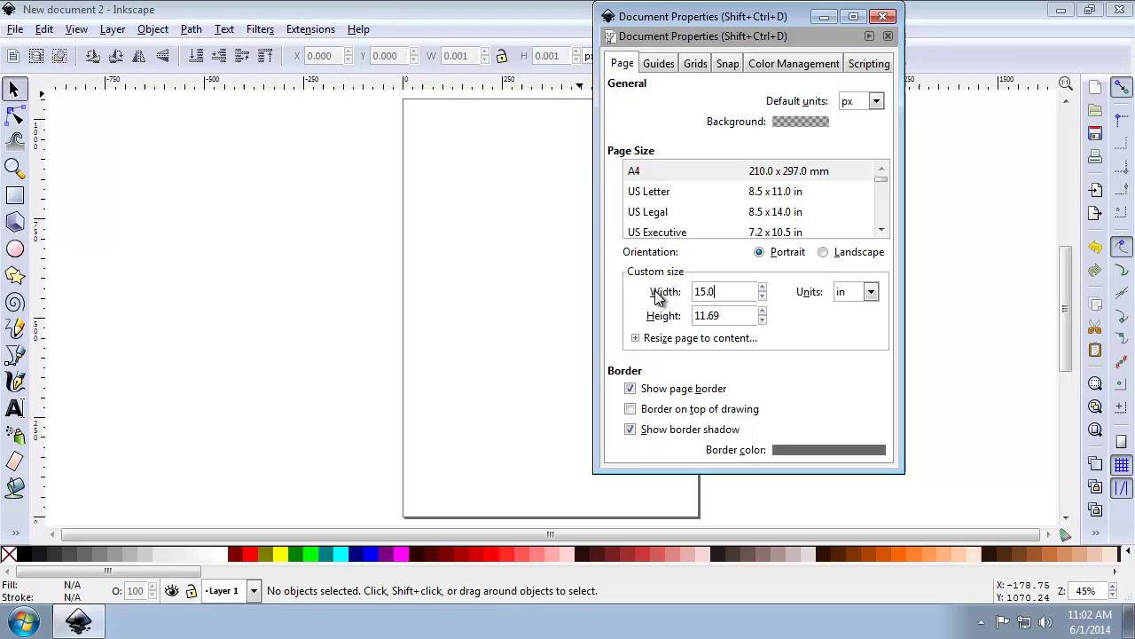
key("Tab")
type("1")
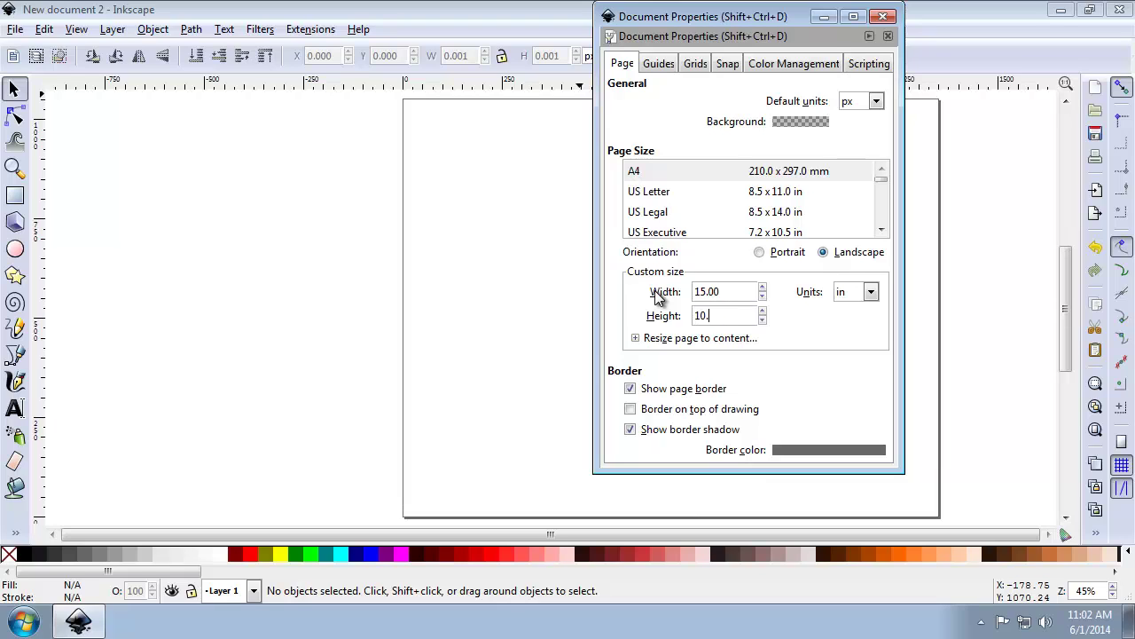
type("0.0")
left_click(661, 433)
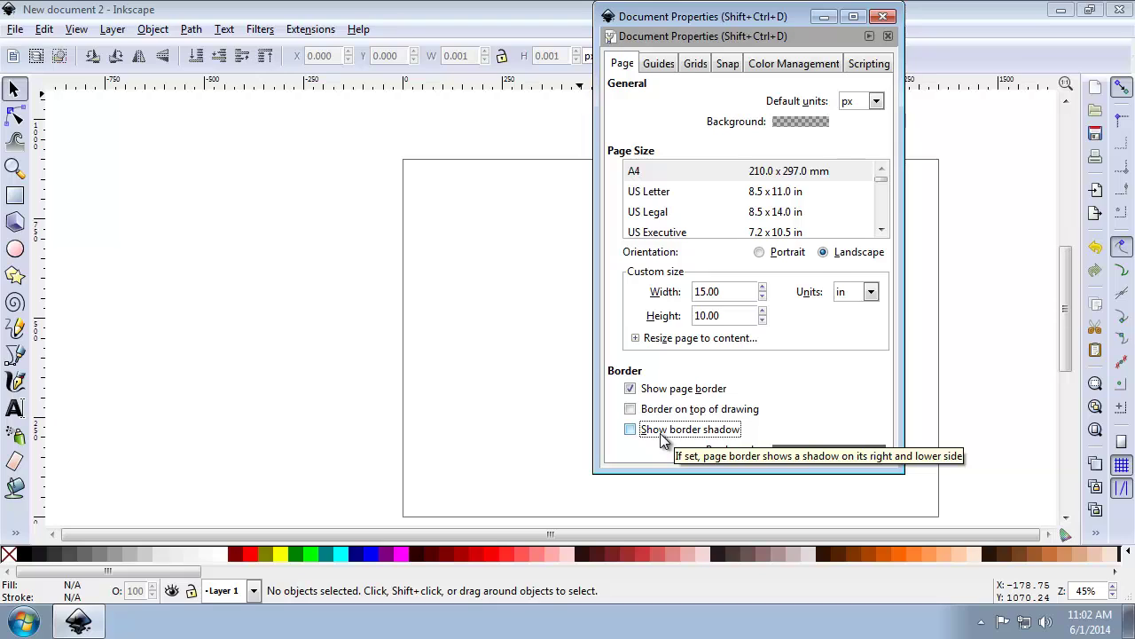
left_click(884, 17)
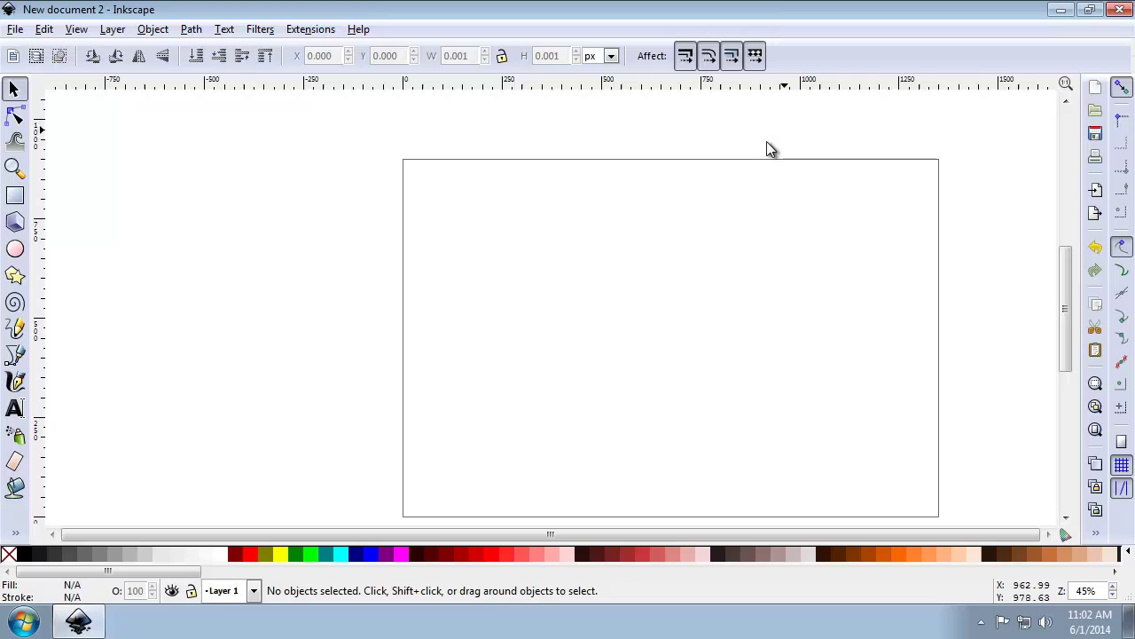
Zoom to fit the page, open the Layers panel, and rename Layer 1 to 'Basemap'.
left_click(1097, 432)
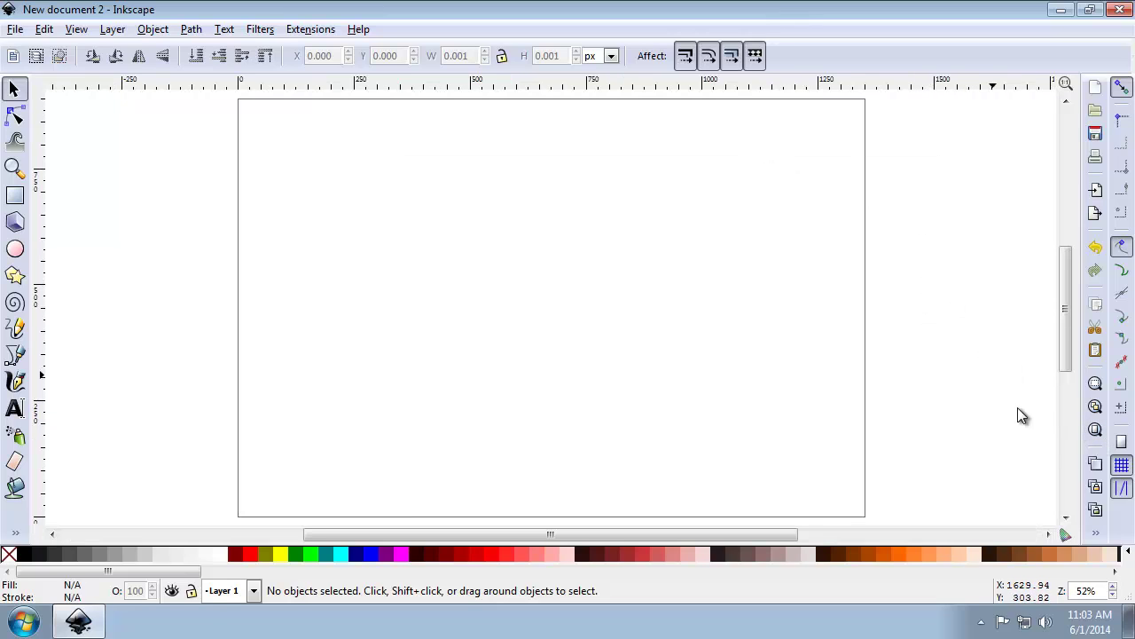
left_click(1096, 533)
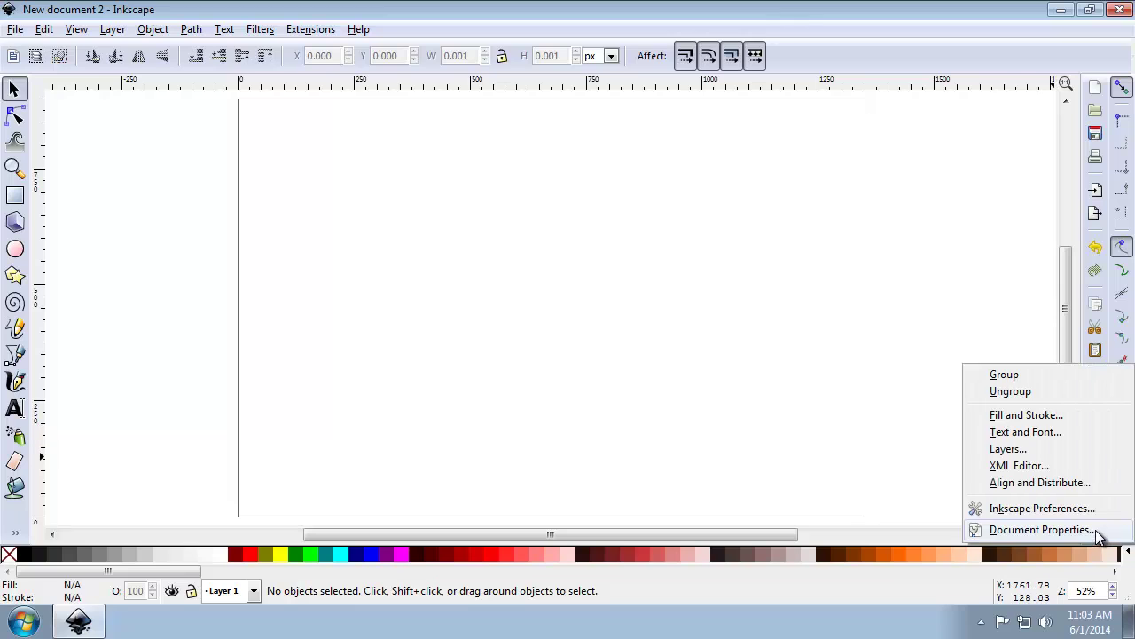
left_click(1049, 454)
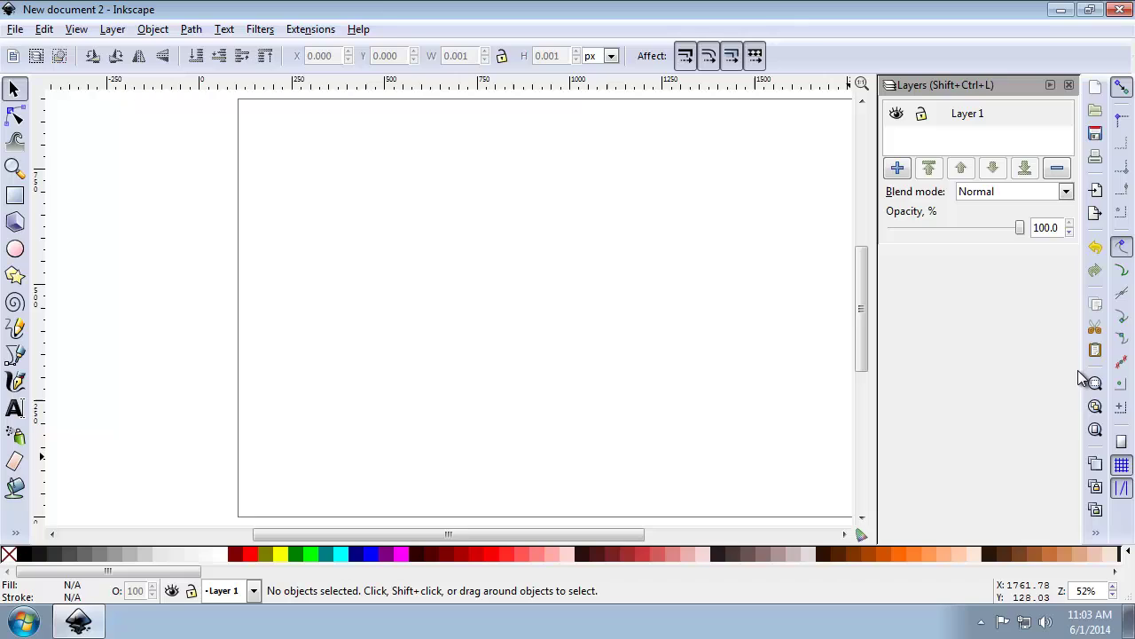
left_click(1097, 428)
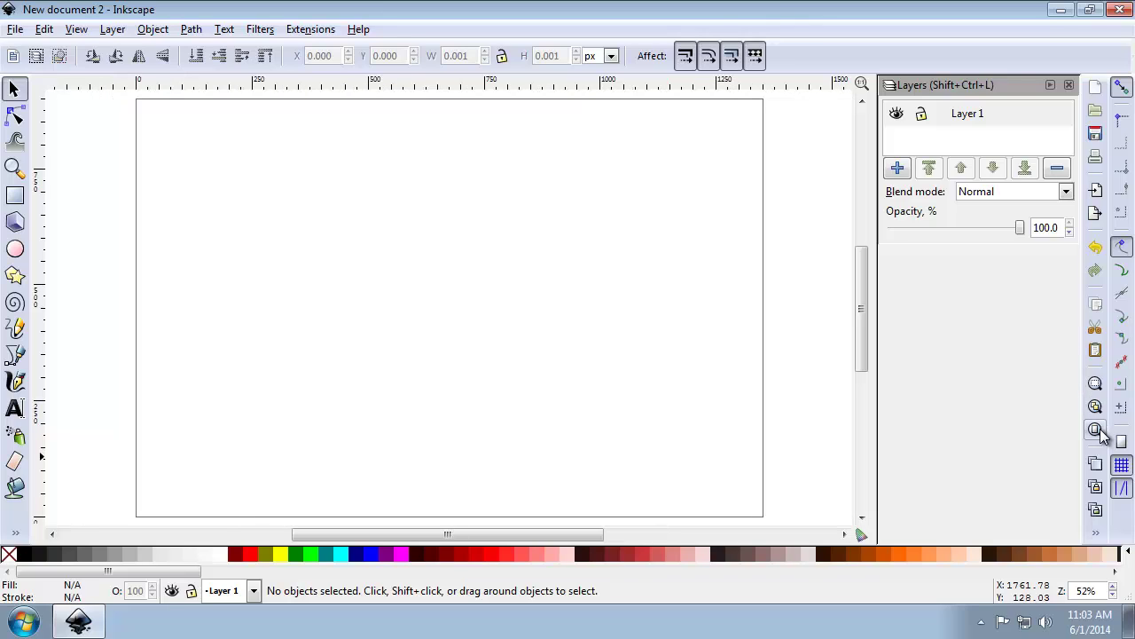
double_click(971, 111)
type("Bas")
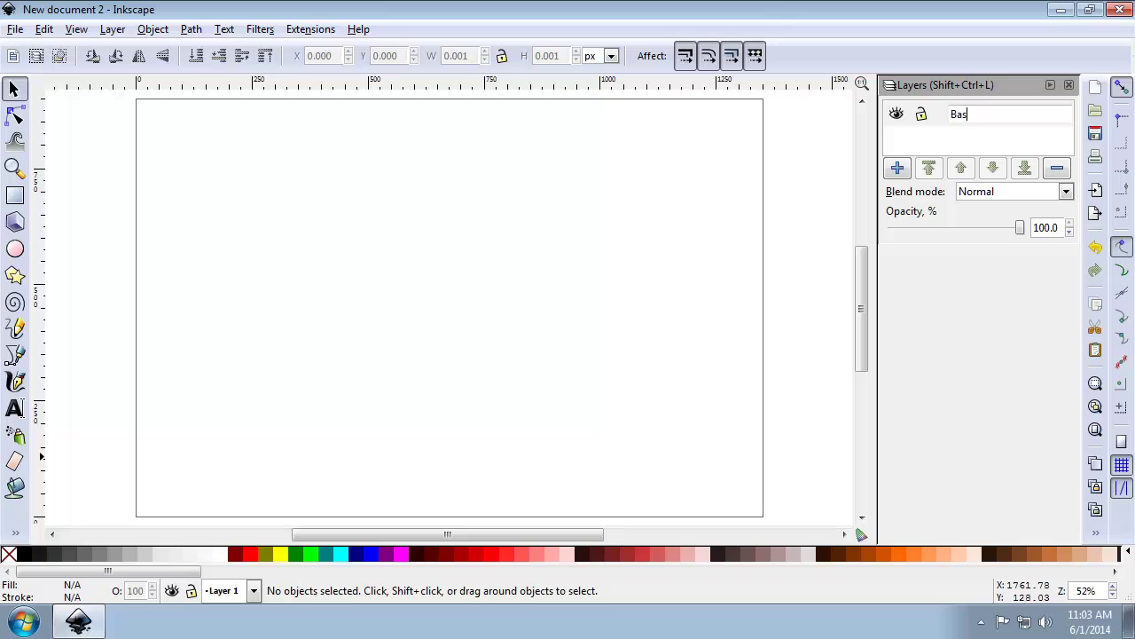
type("emap")
key("Return")
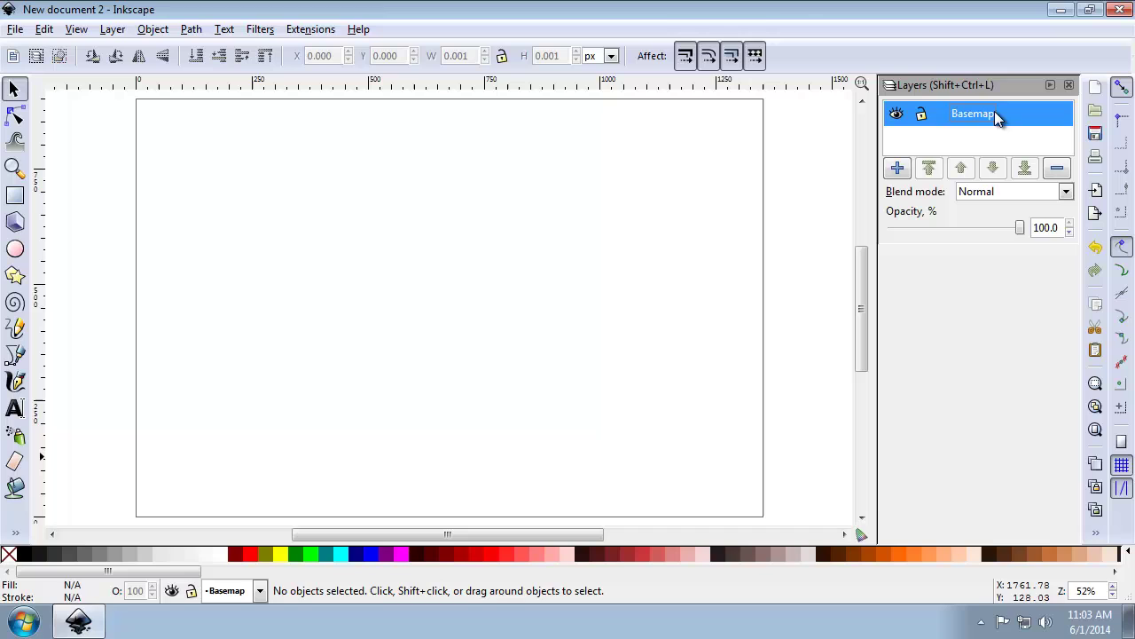
Import 'Syria Basemap.pdf' from GST 104 > Lab 4 with default PDF settings and drag it onto the page.
left_click(17, 32)
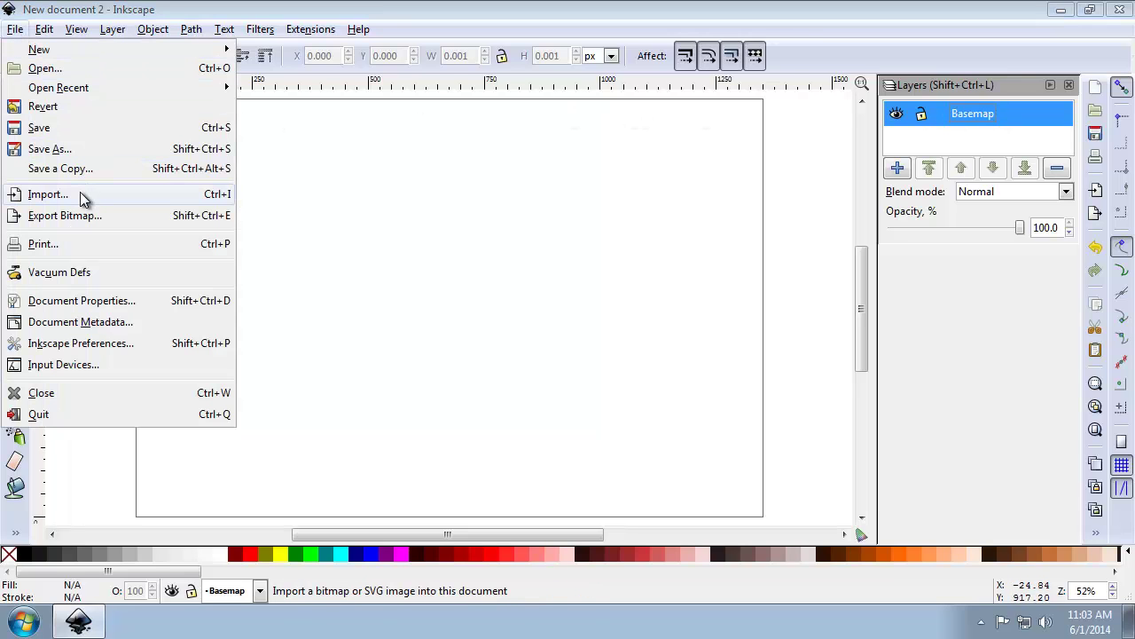
left_click(229, 200)
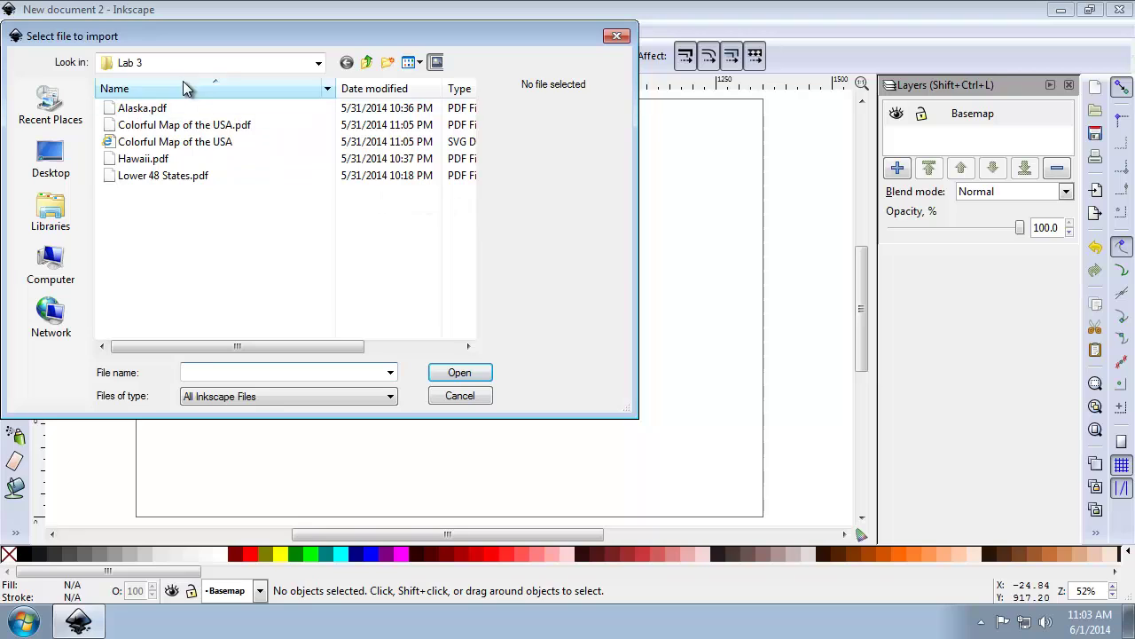
left_click(317, 63)
left_click(182, 191)
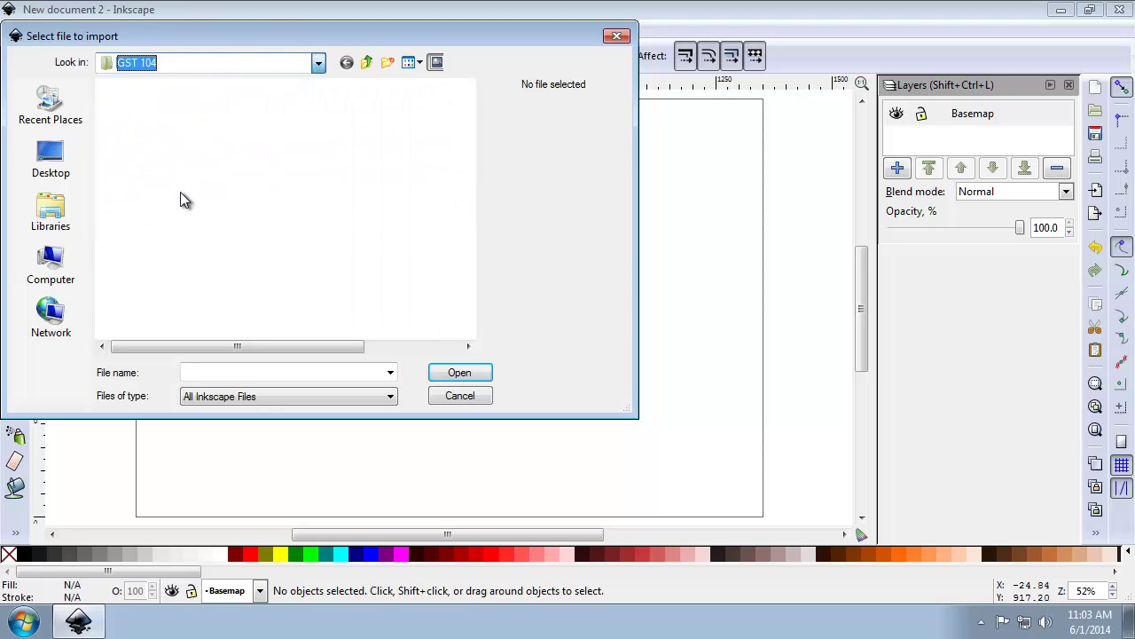
double_click(153, 159)
left_click(164, 142)
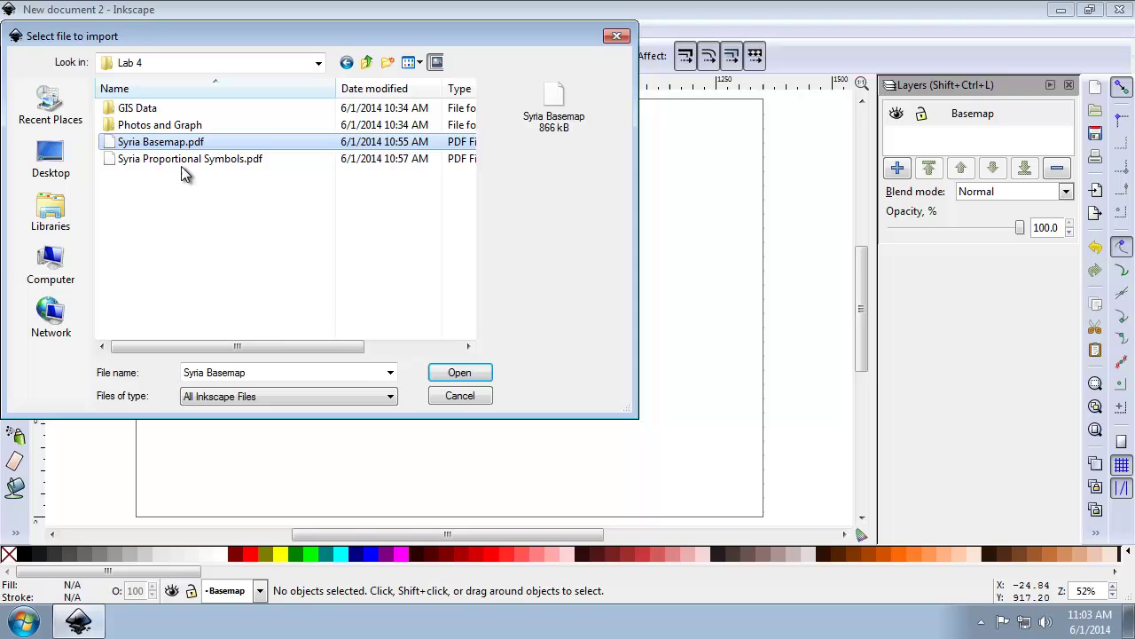
left_click(457, 373)
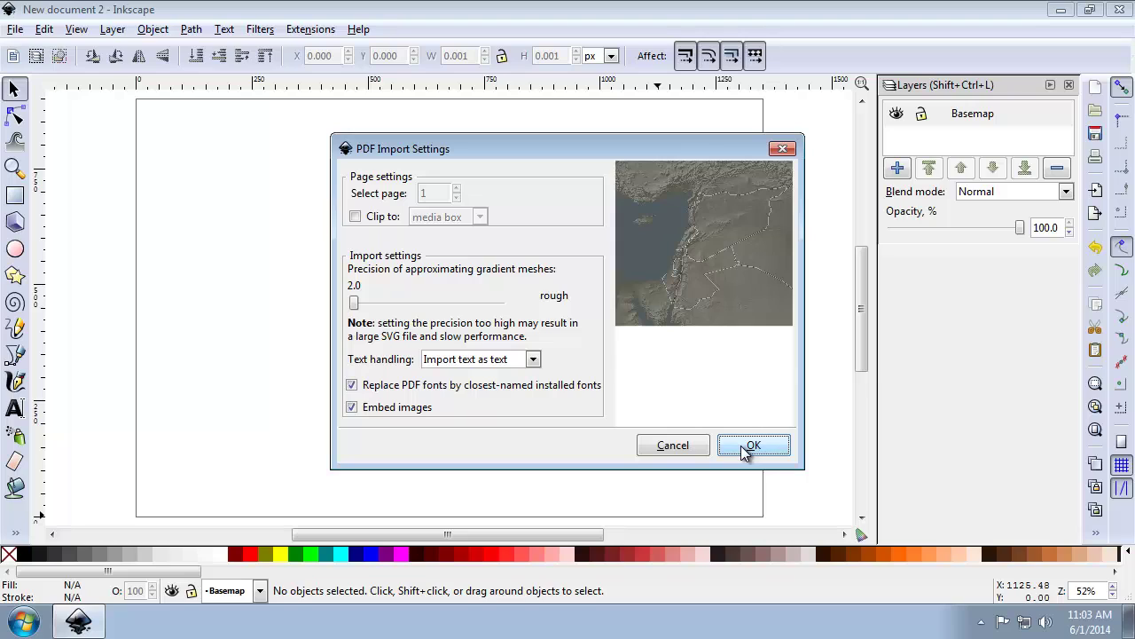
left_click(752, 446)
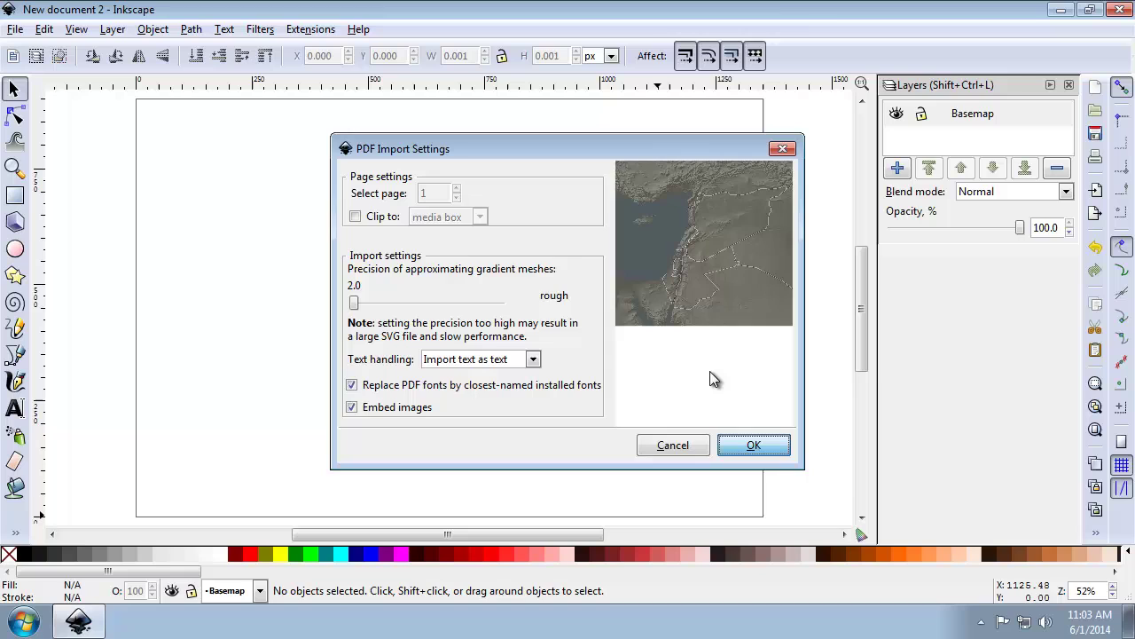
left_click_drag(763, 423, 325, 252)
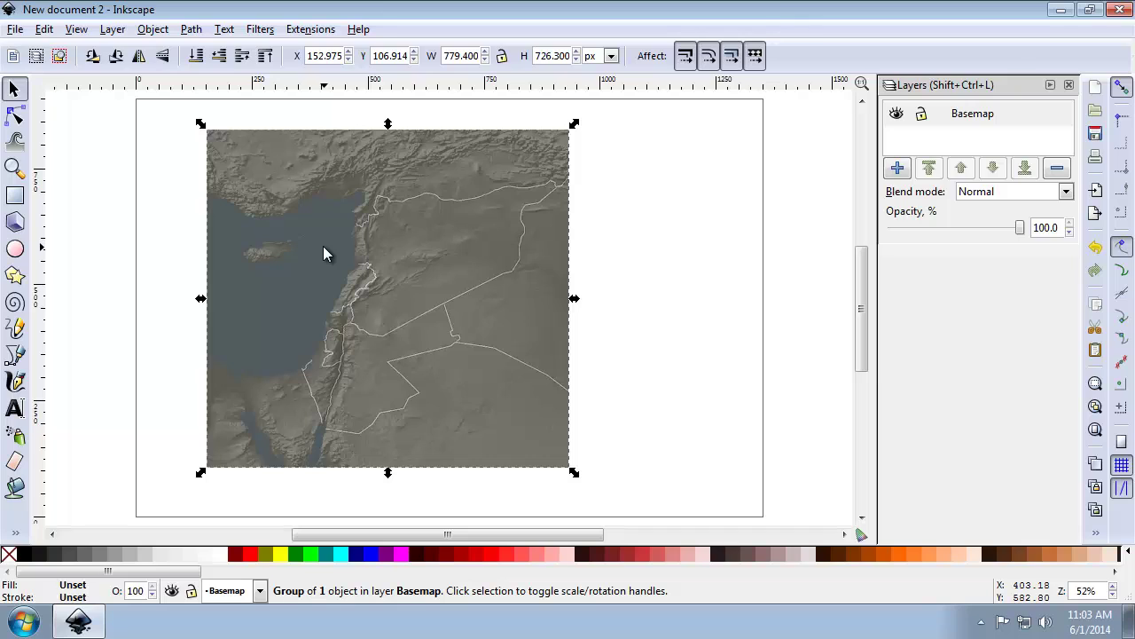
Align the map's right and bottom edges to the page, then lock the Basemap layer.
left_click(1097, 533)
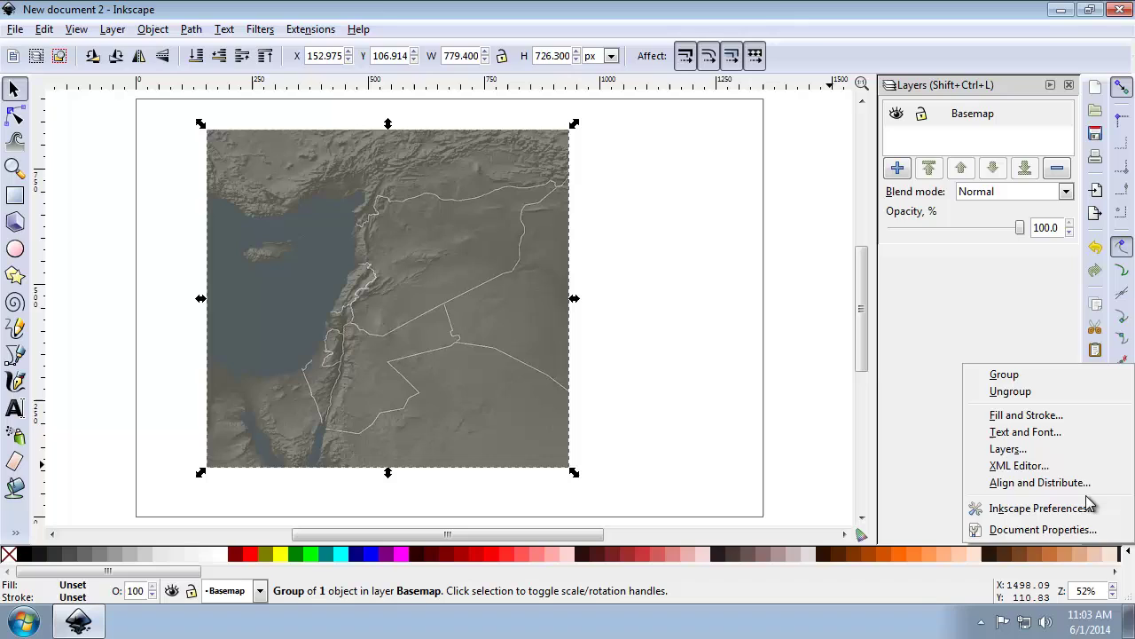
left_click(1040, 483)
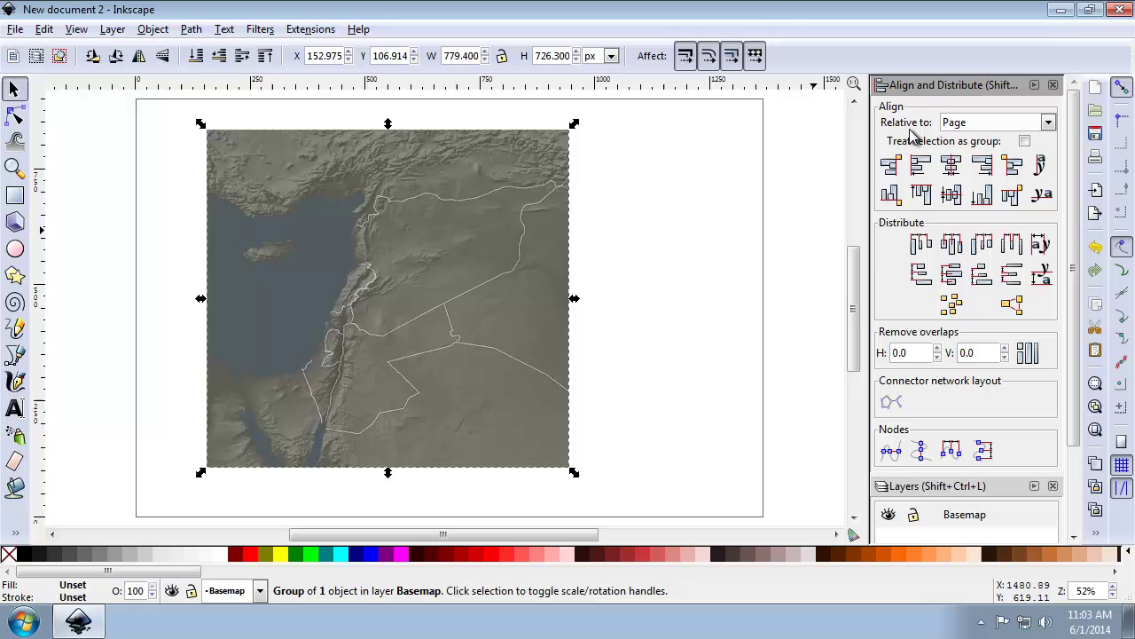
left_click(981, 165)
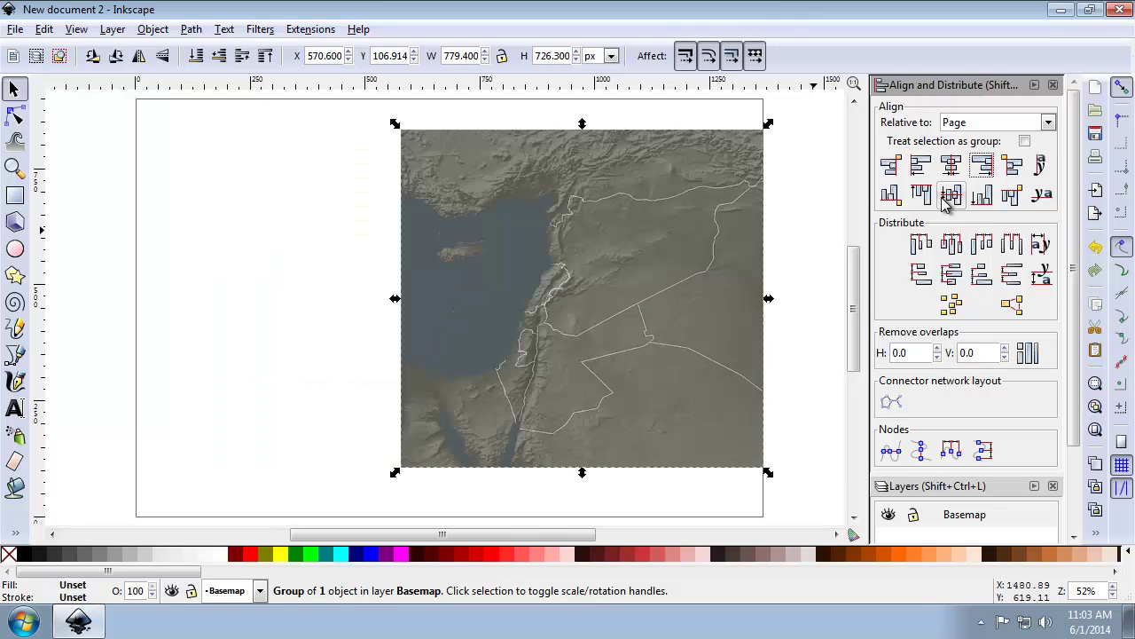
left_click(982, 196)
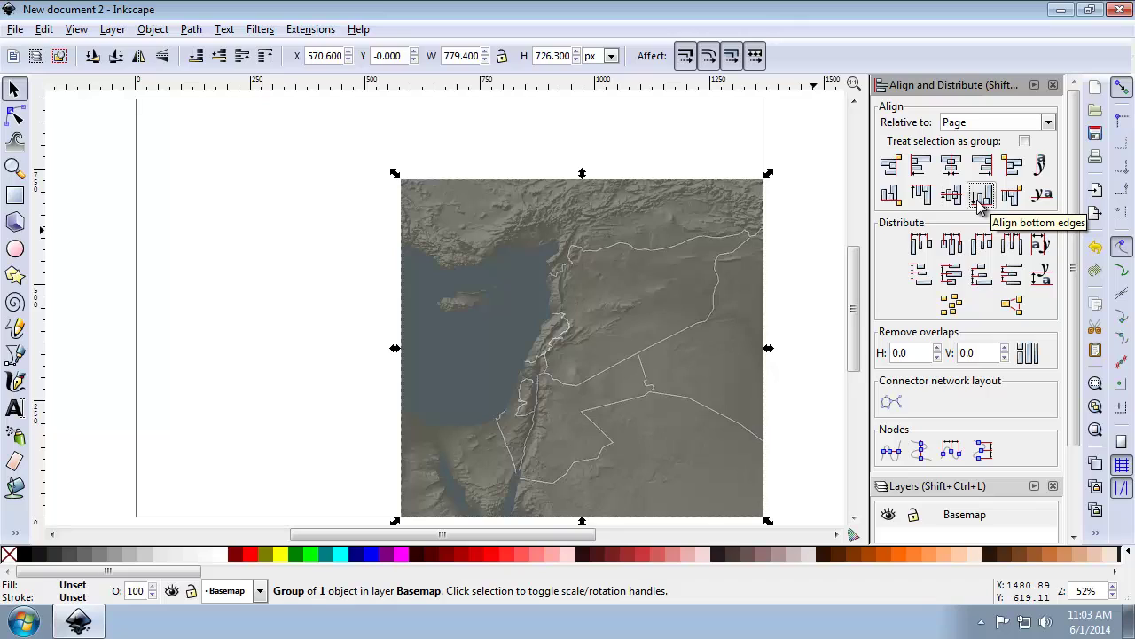
left_click(915, 516)
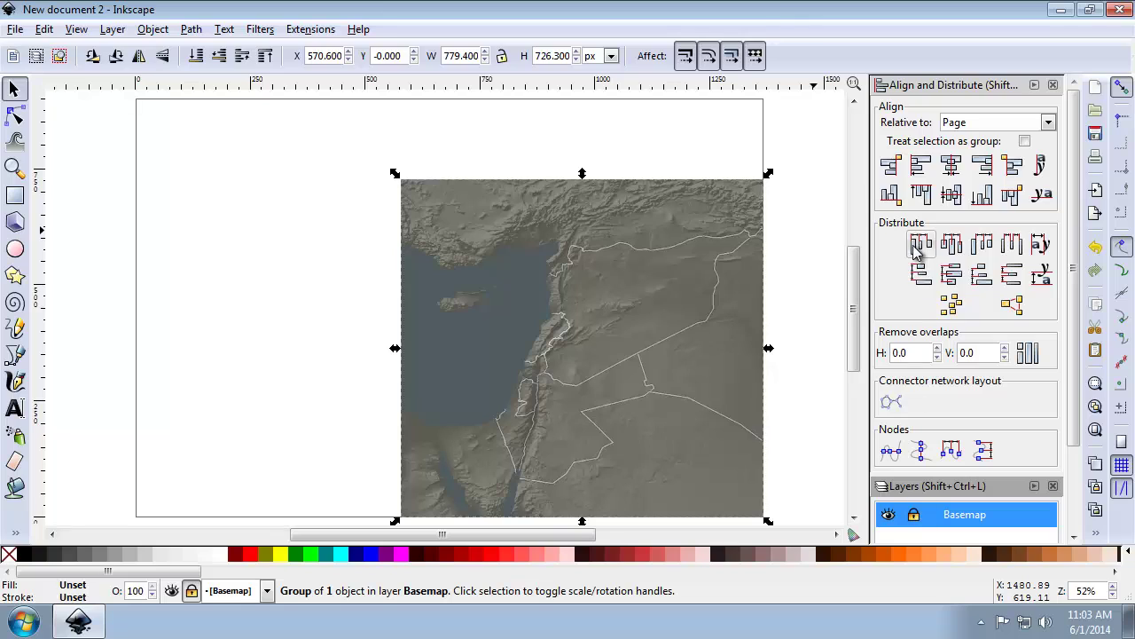
Close the Align panel and add a new layer named 'Proportional Symbols'.
left_click(1052, 86)
left_click(891, 168)
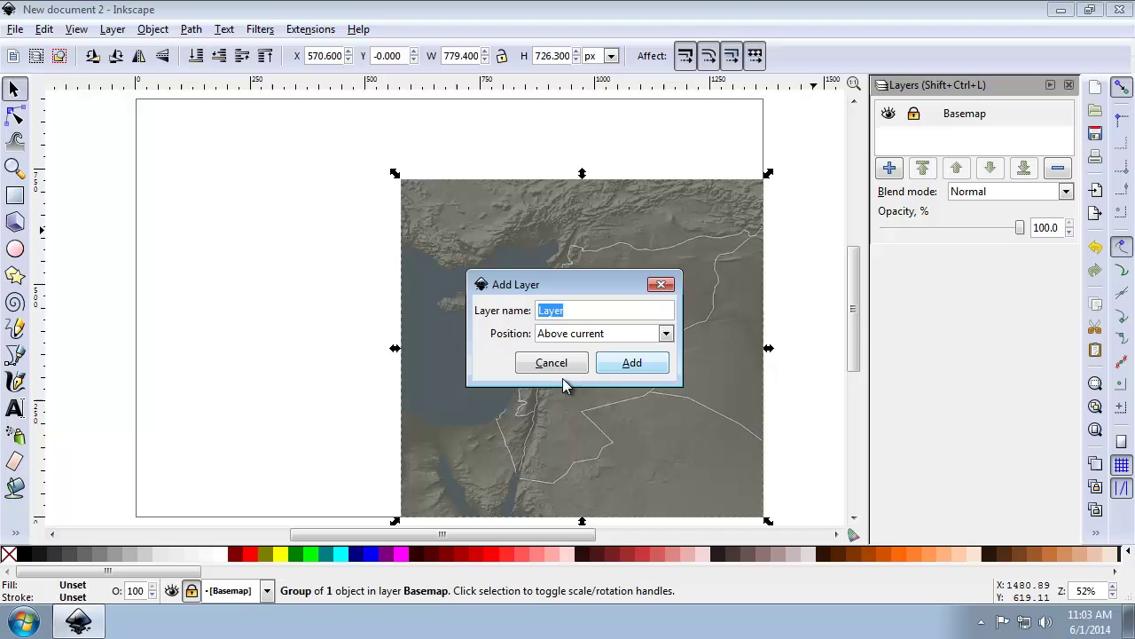
type("Proporti")
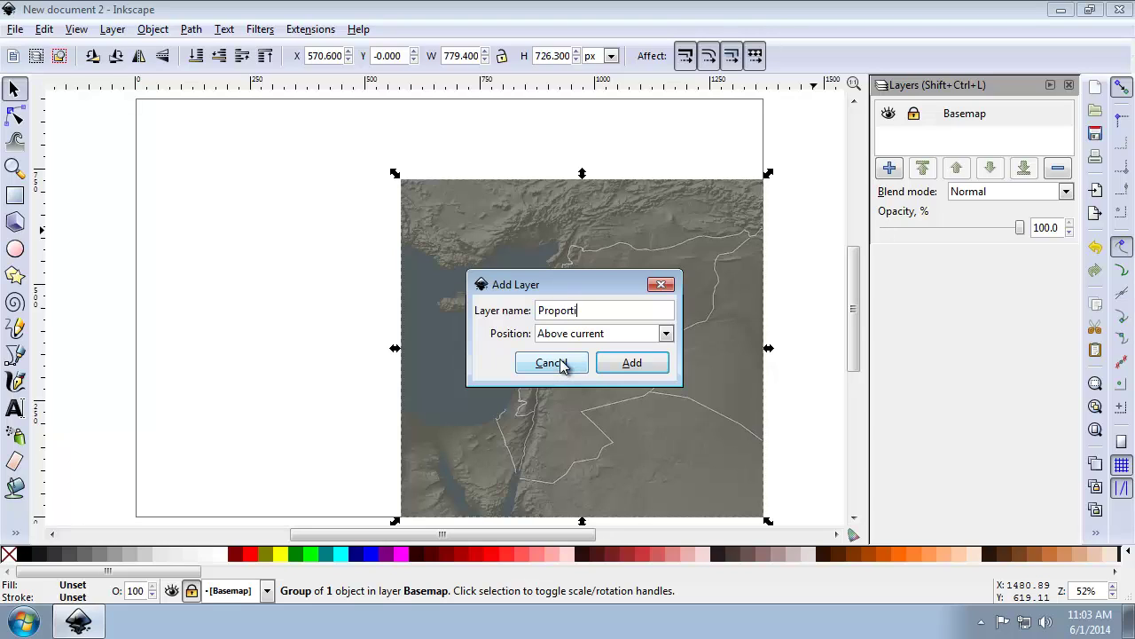
type("onal Symbols")
left_click(631, 363)
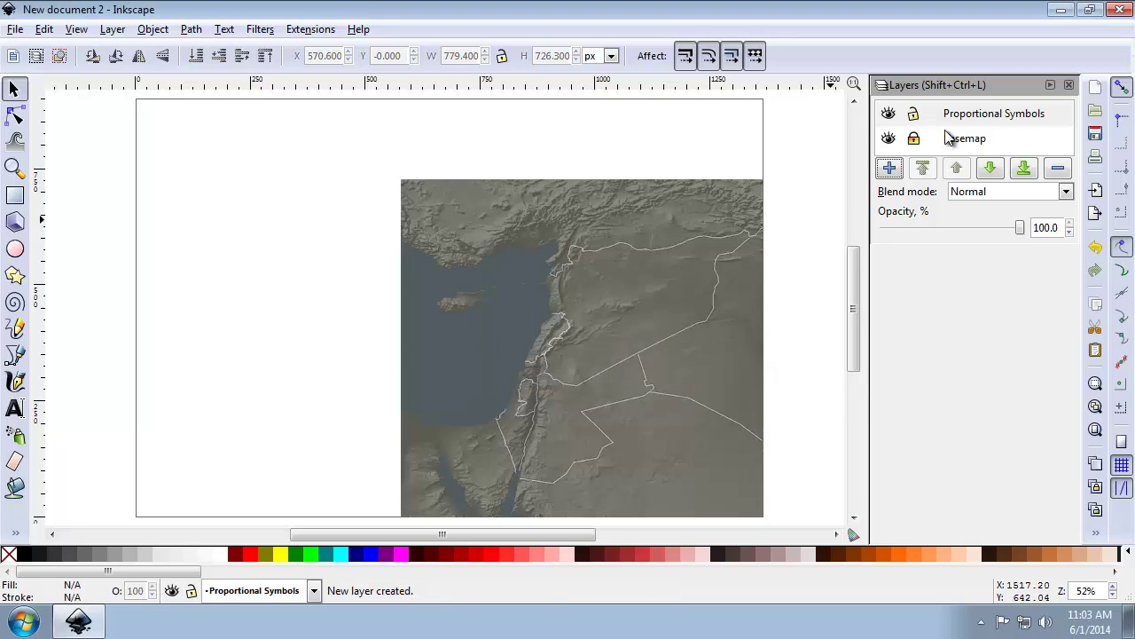
left_click(969, 118)
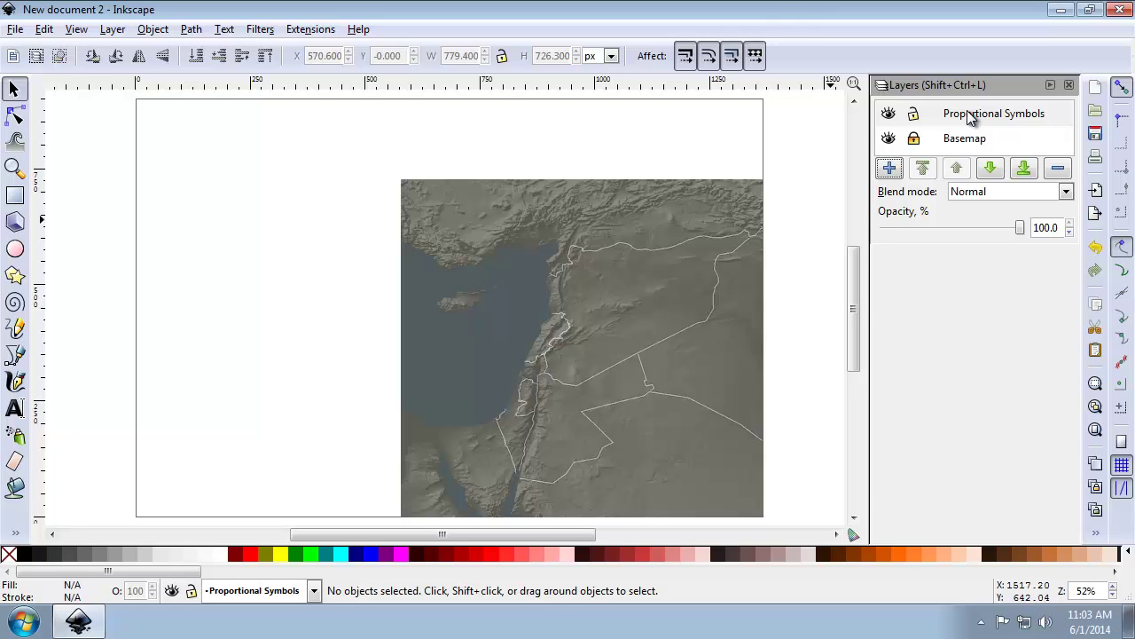
Import 'Syria Proportional Symbols.pdf' with the default PDF import settings.
left_click(1096, 191)
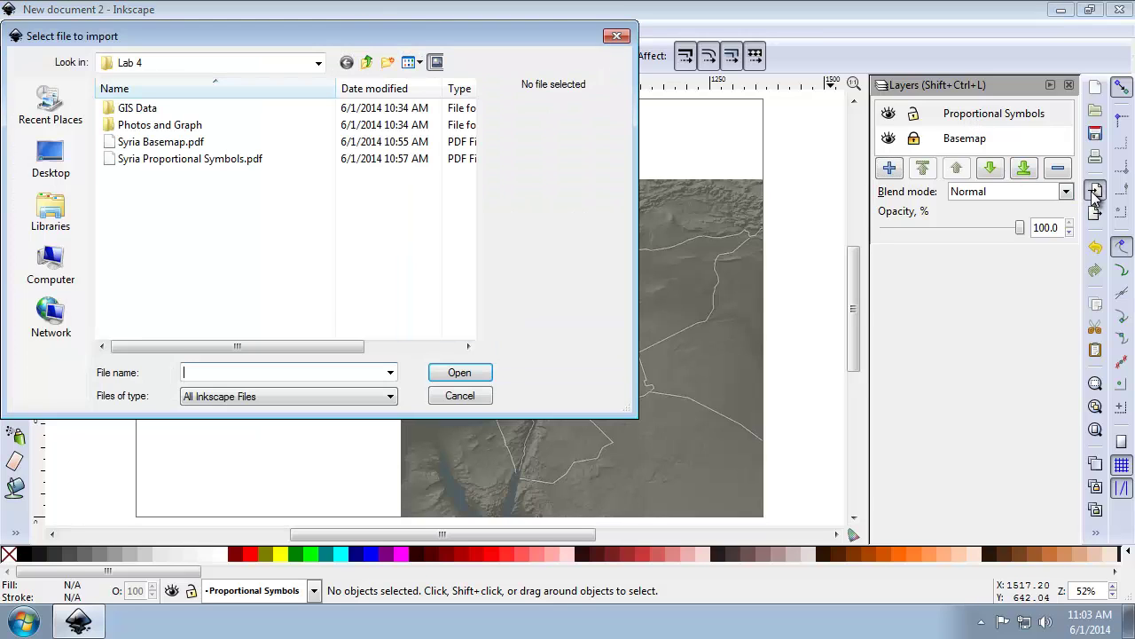
double_click(205, 160)
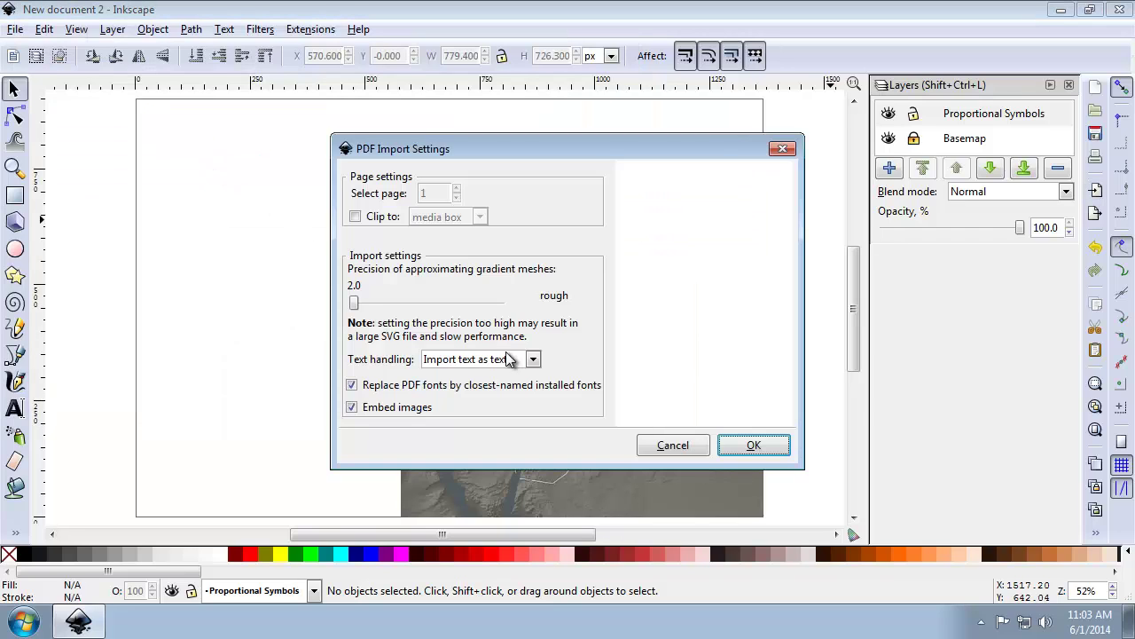
left_click(753, 450)
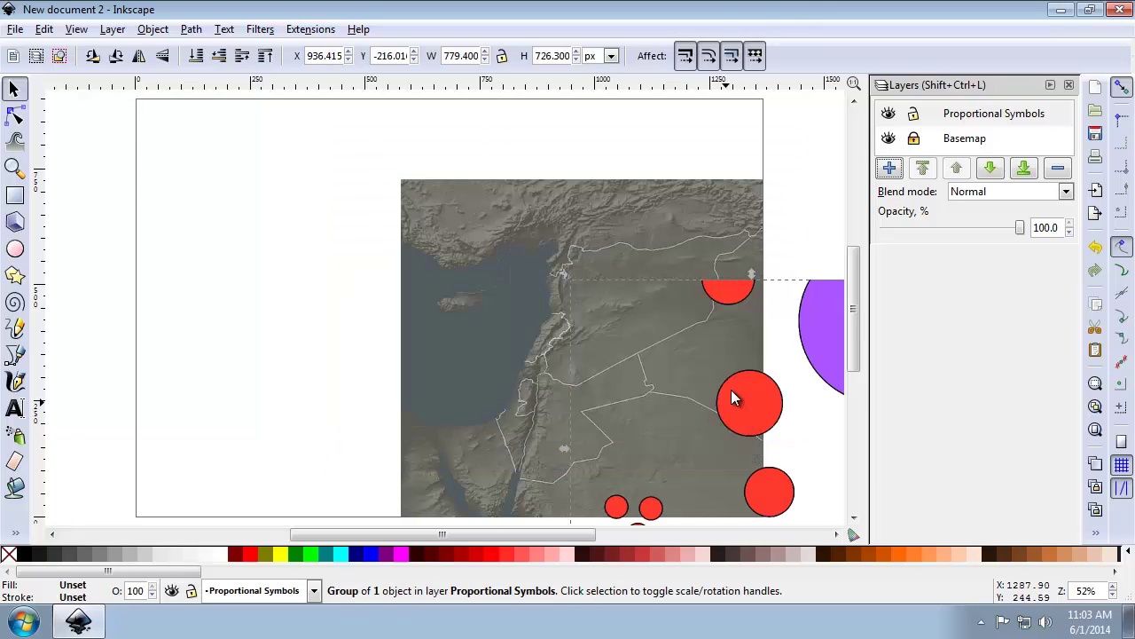
Drag the symbols over the map and align their right and bottom edges to the page. Then lock the Proportional Symbols layer.
left_click_drag(710, 291, 615, 213)
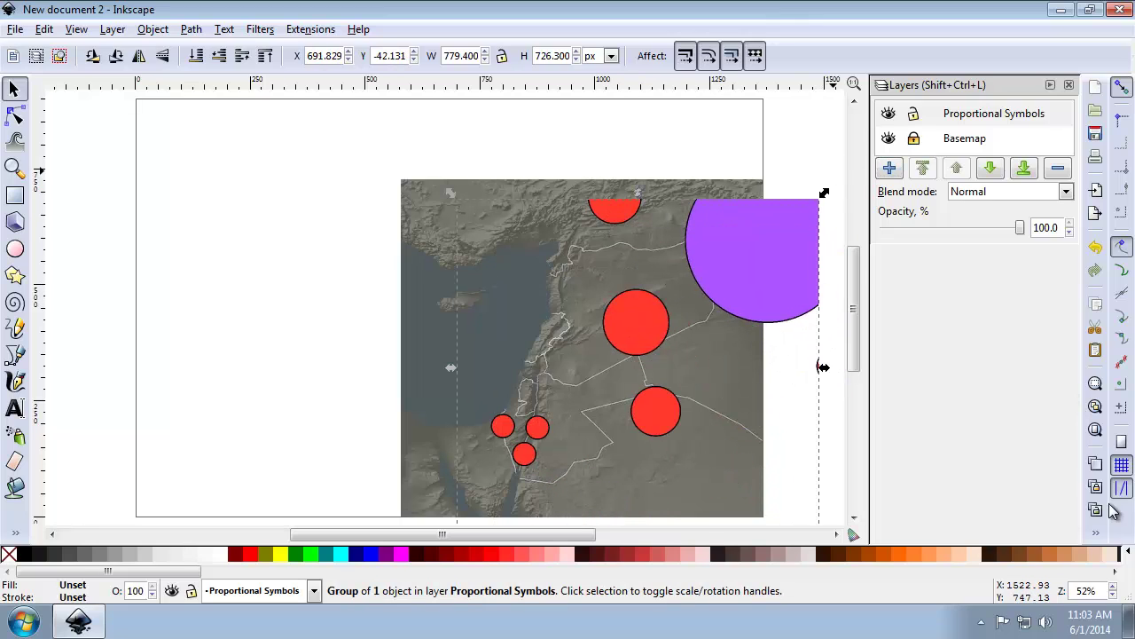
left_click(1096, 533)
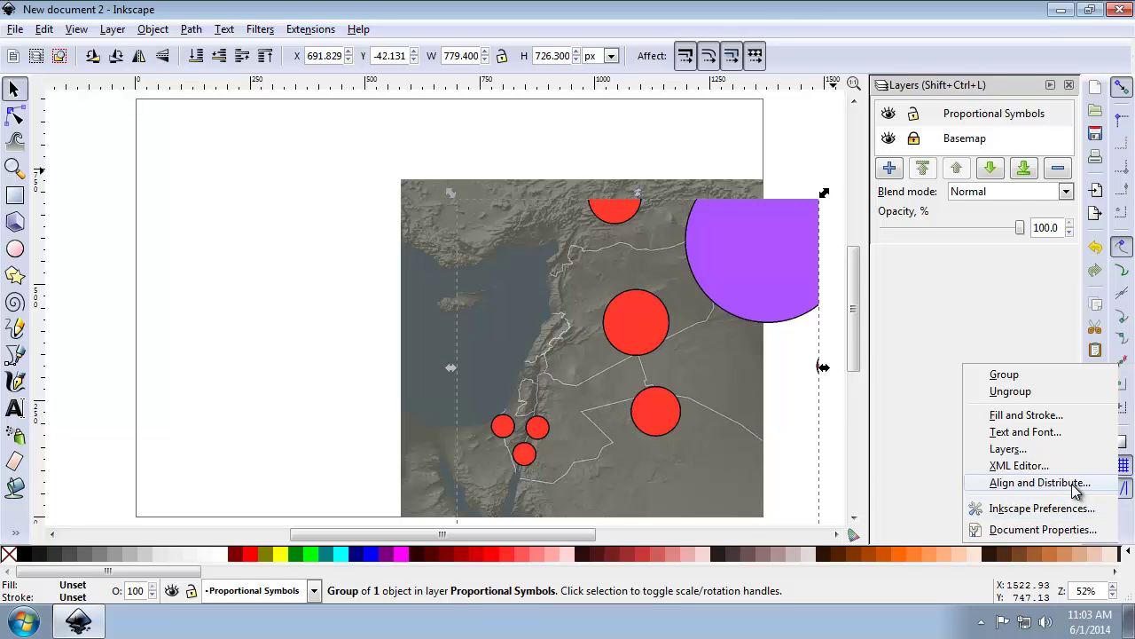
left_click(1039, 482)
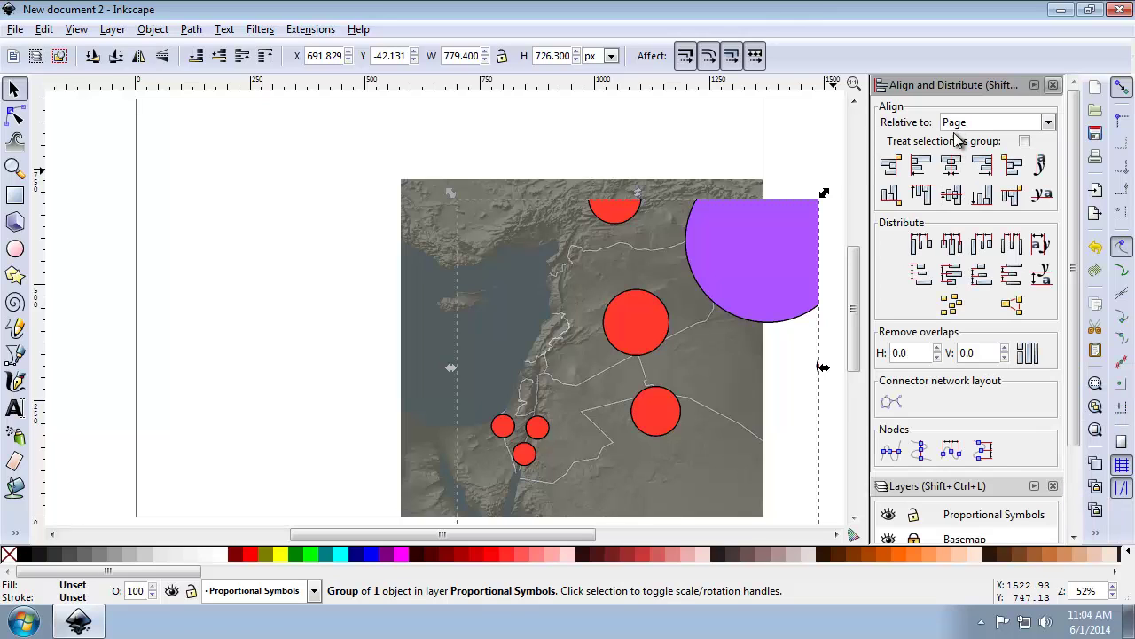
left_click(983, 168)
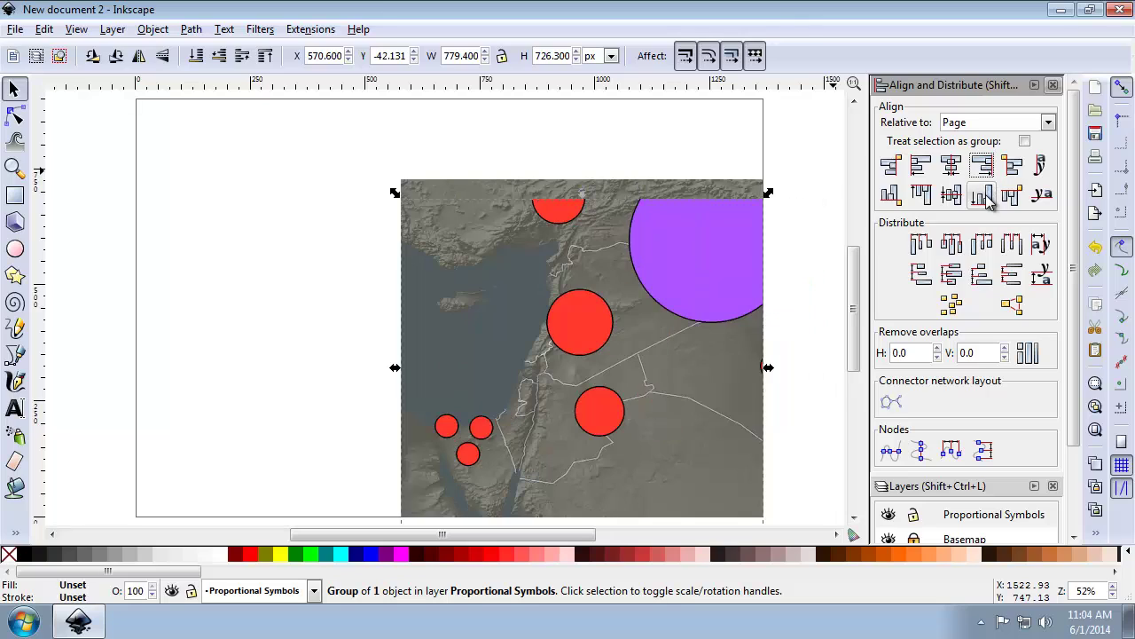
left_click(983, 197)
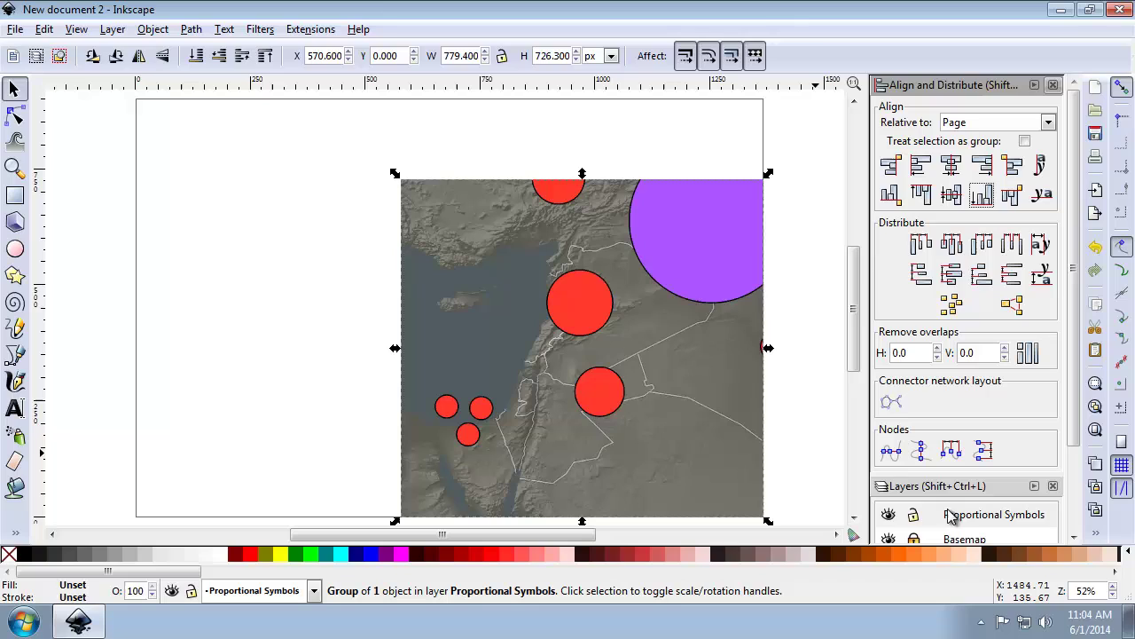
left_click(914, 516)
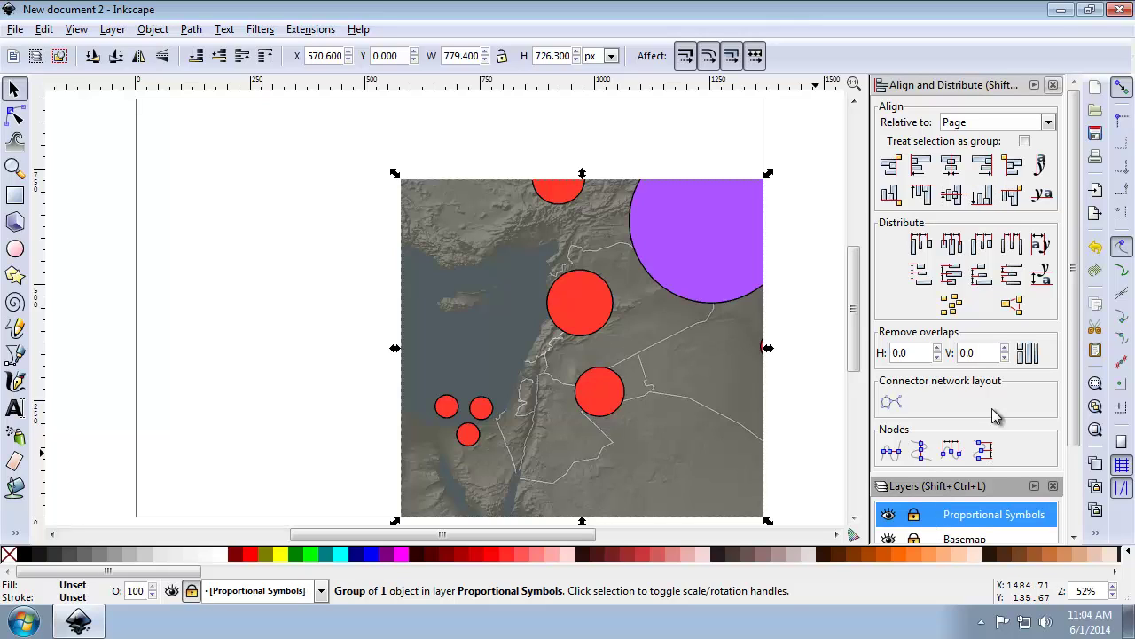
left_click(1053, 84)
Add a new layer named 'Bar Graph'.
left_click(889, 169)
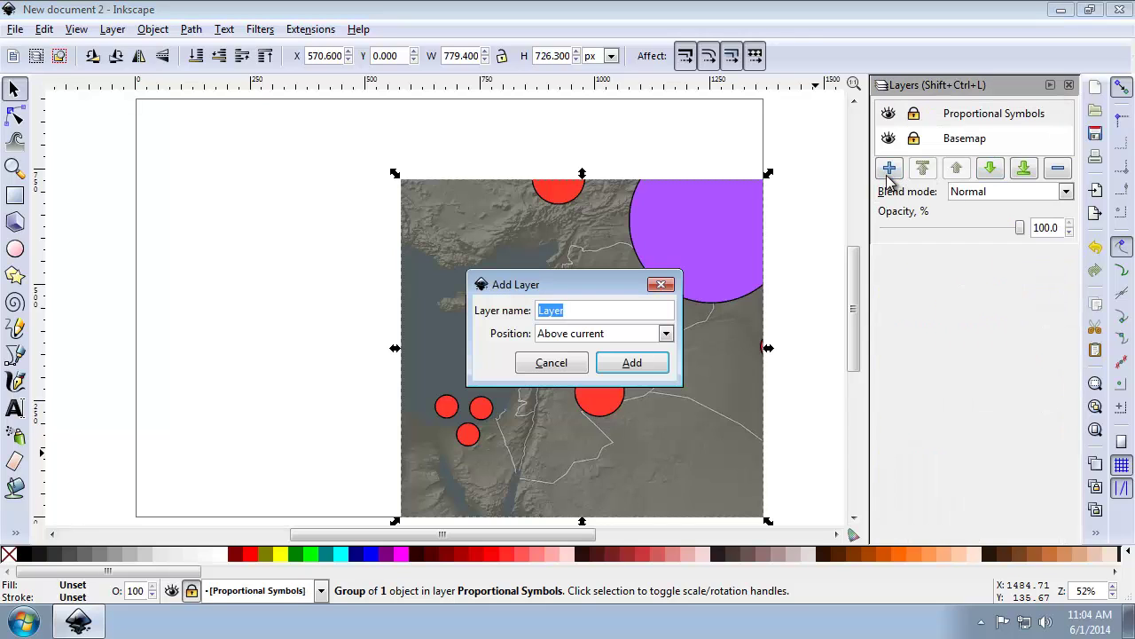
type("Bar Graph")
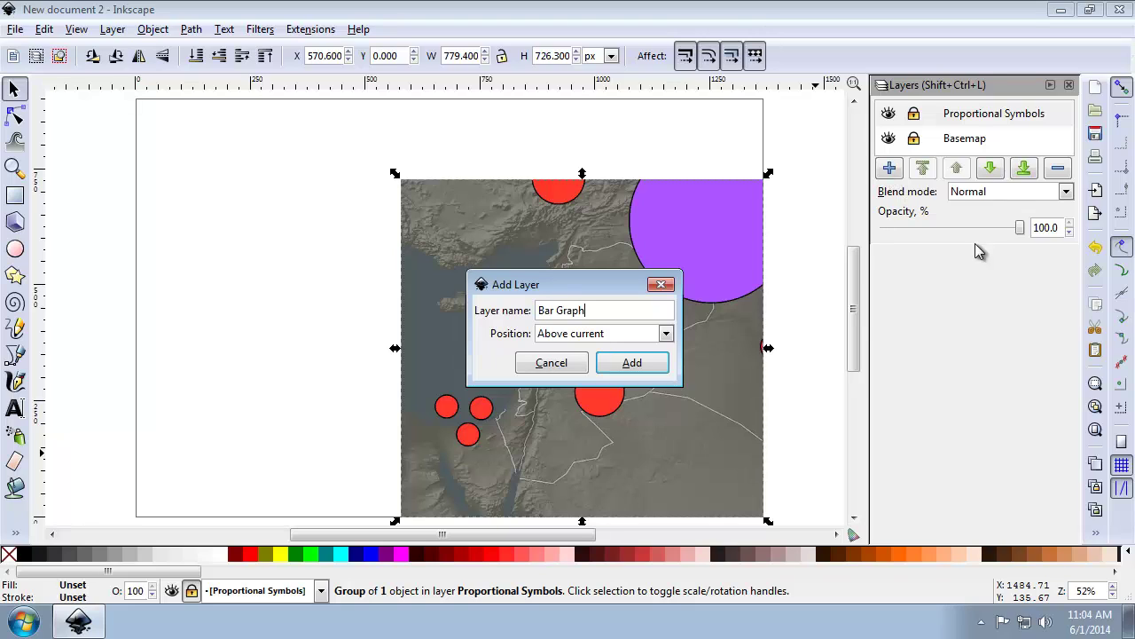
left_click(650, 363)
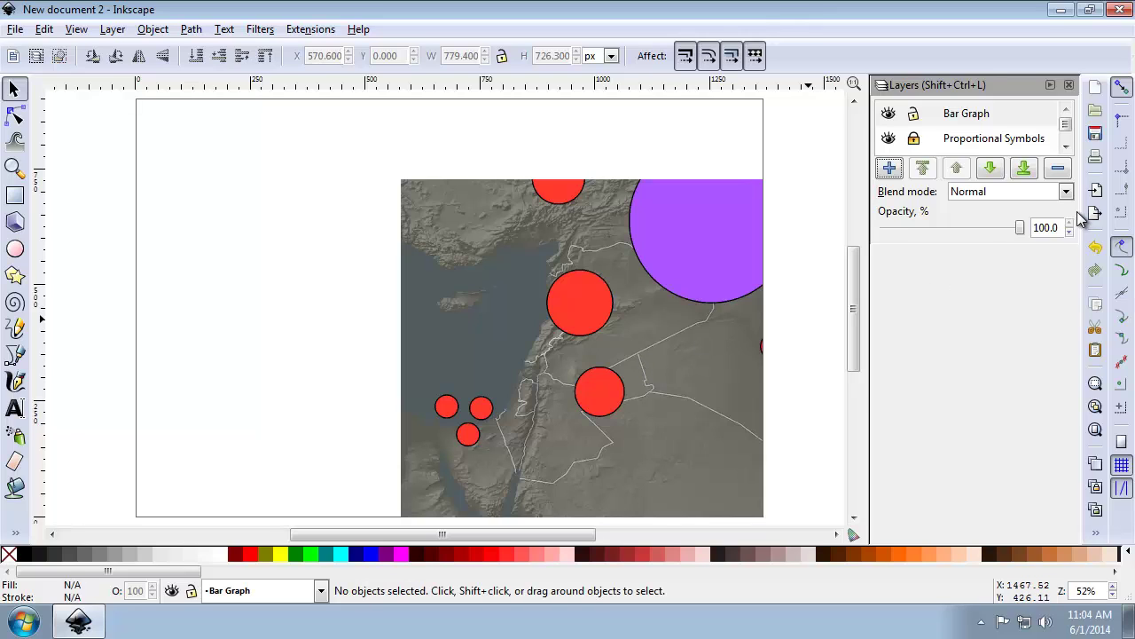
Import the Bar Graph image from the Photos and Graph folder as an embedded image.
key("ctrl+i")
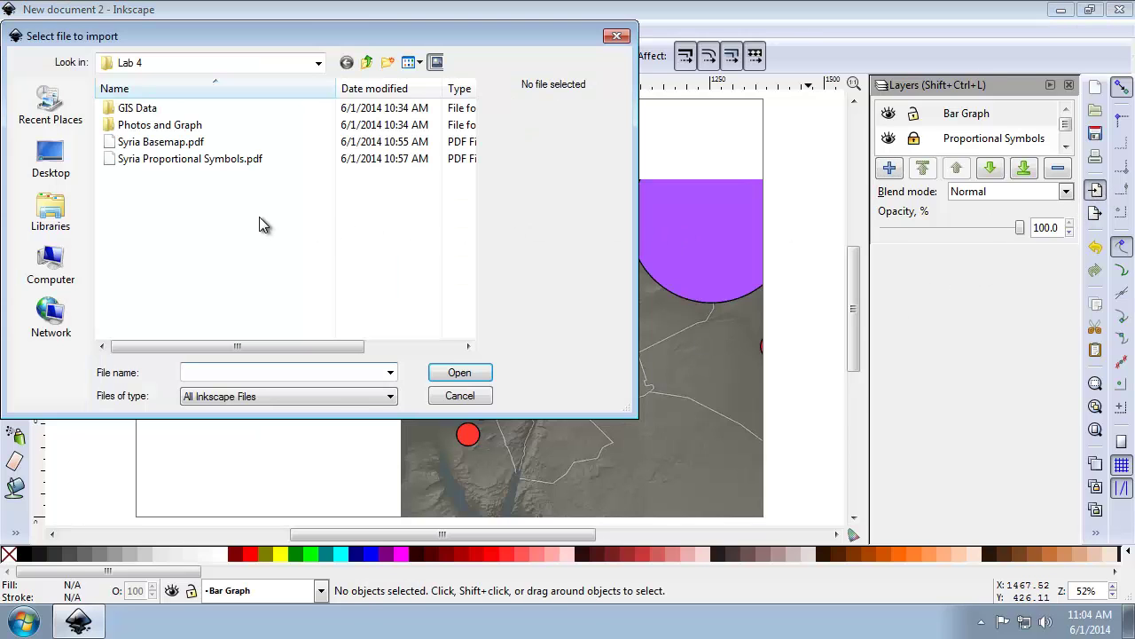
double_click(166, 129)
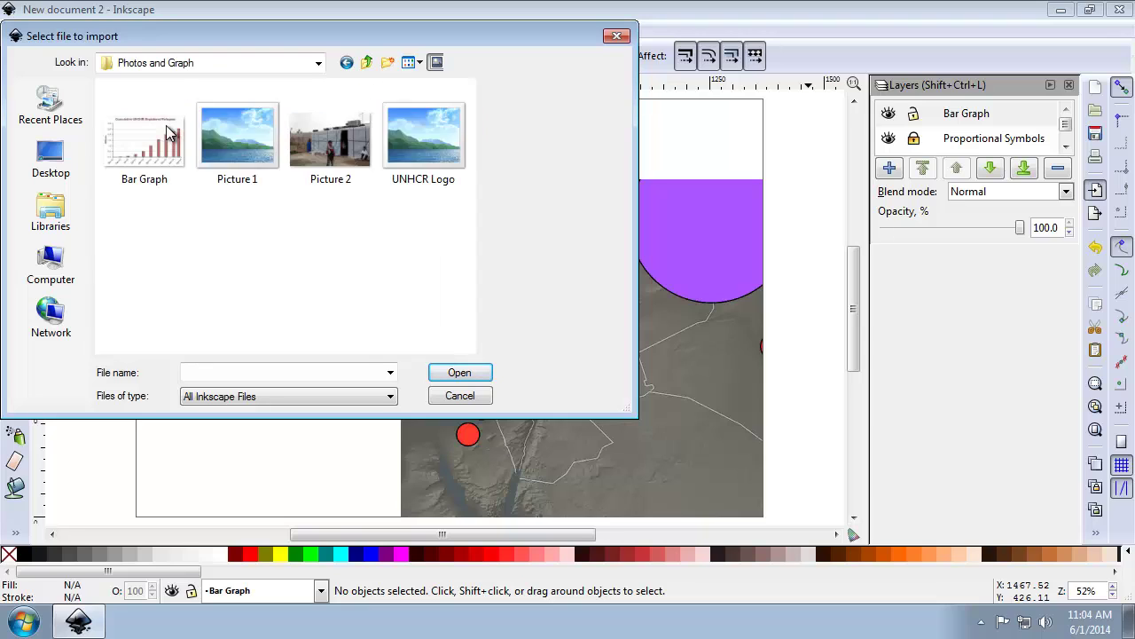
left_click(165, 176)
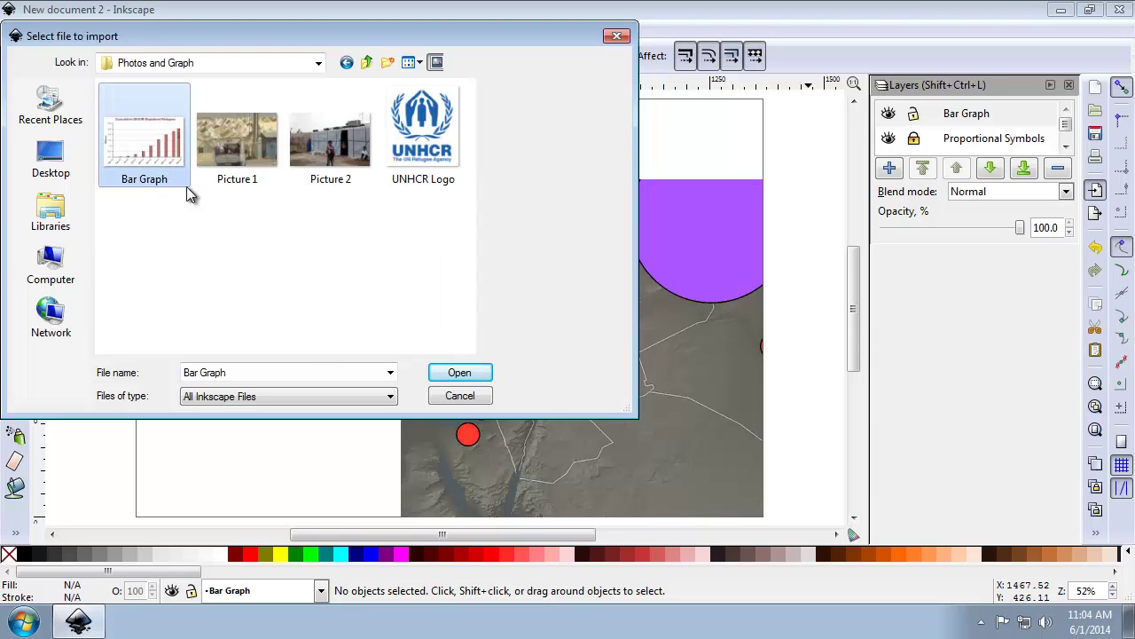
left_click(446, 376)
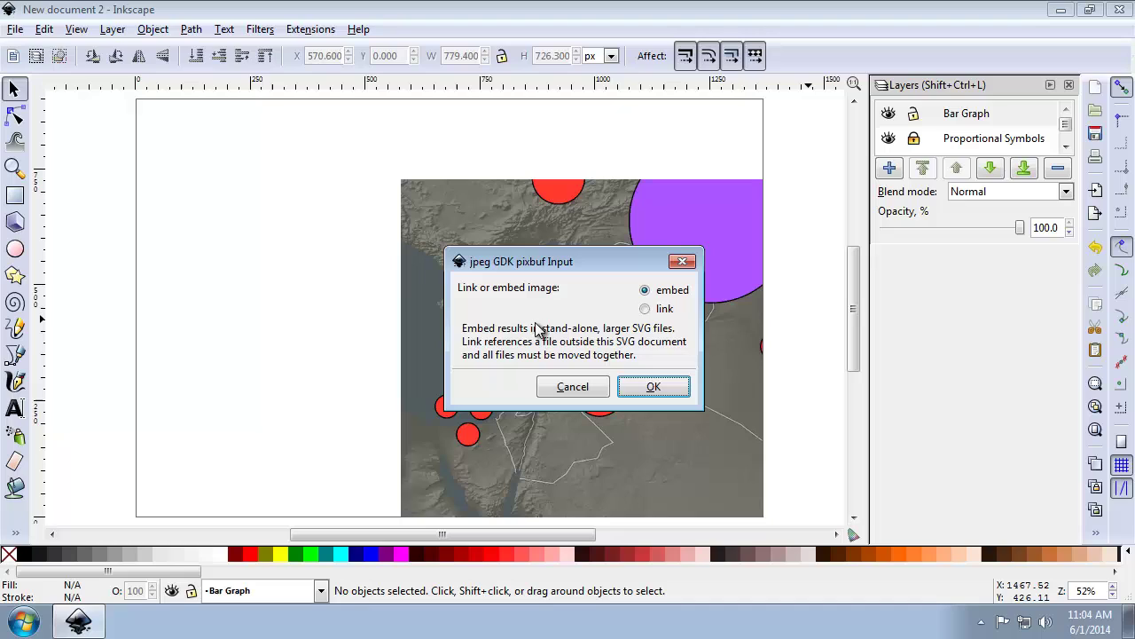
left_click(667, 293)
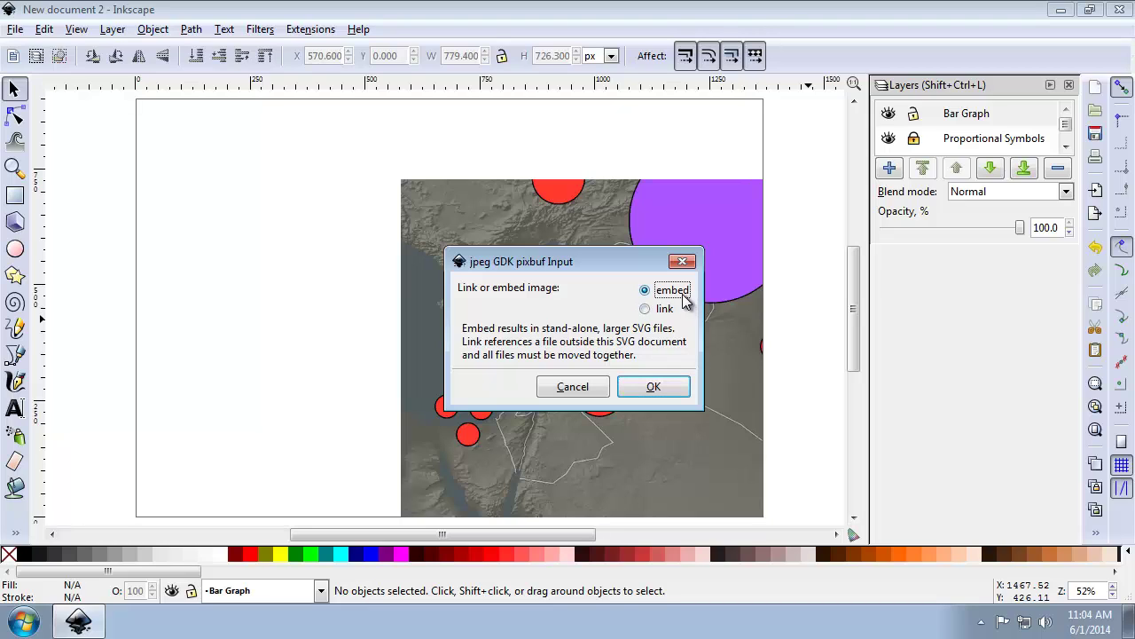
left_click(653, 392)
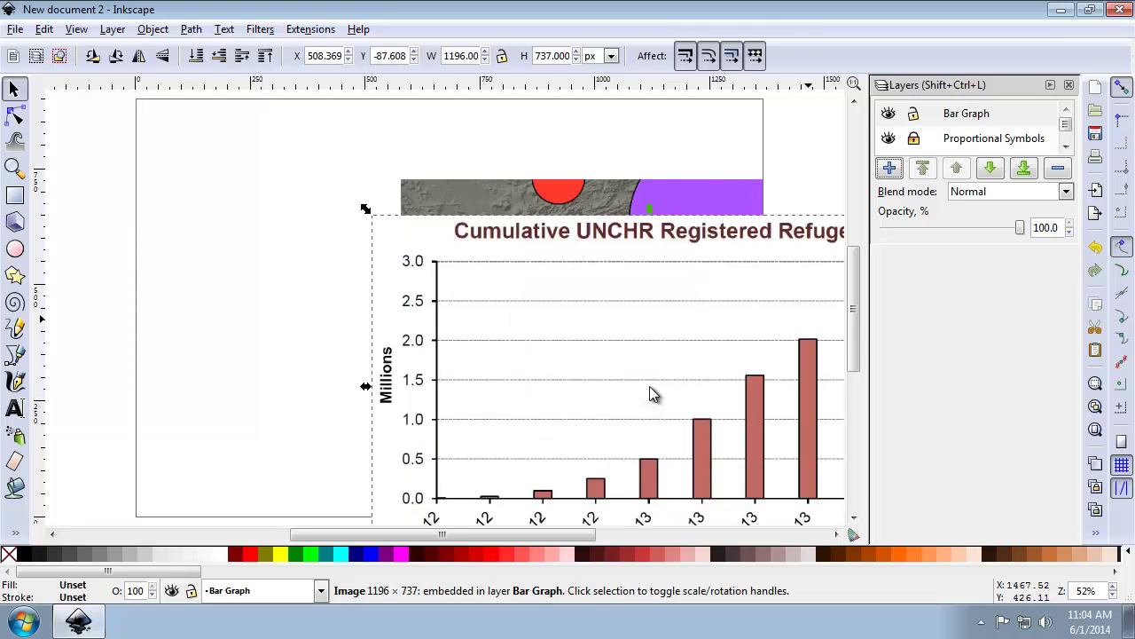
Drag the bar graph onto the page, lock its proportions, and enter a width of 145.
left_click_drag(611, 368, 445, 304)
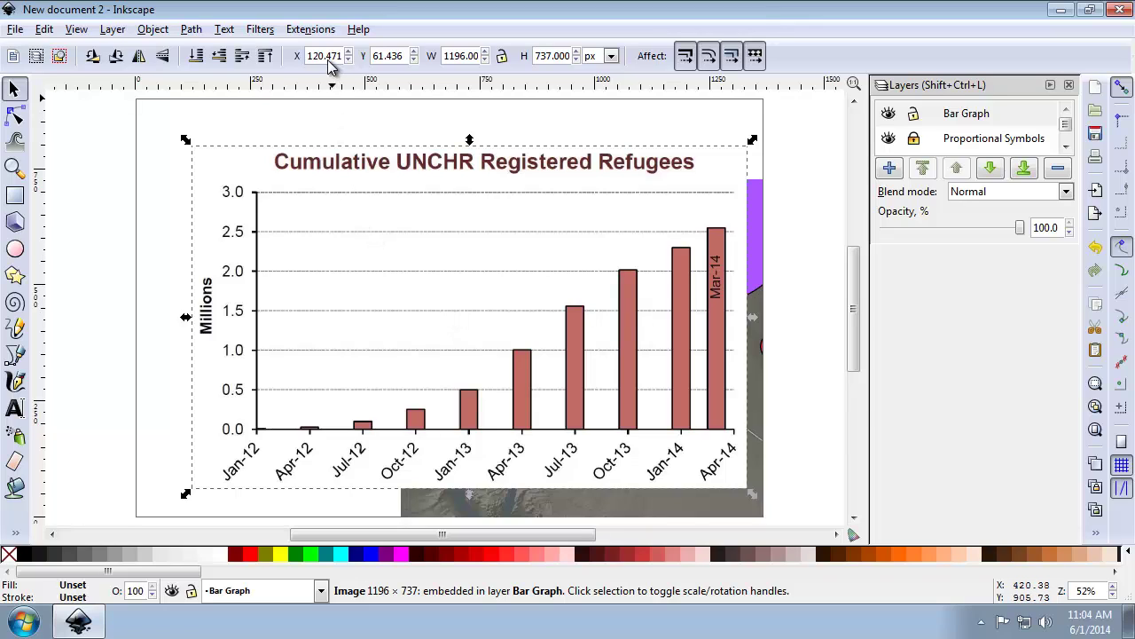
left_click(365, 57)
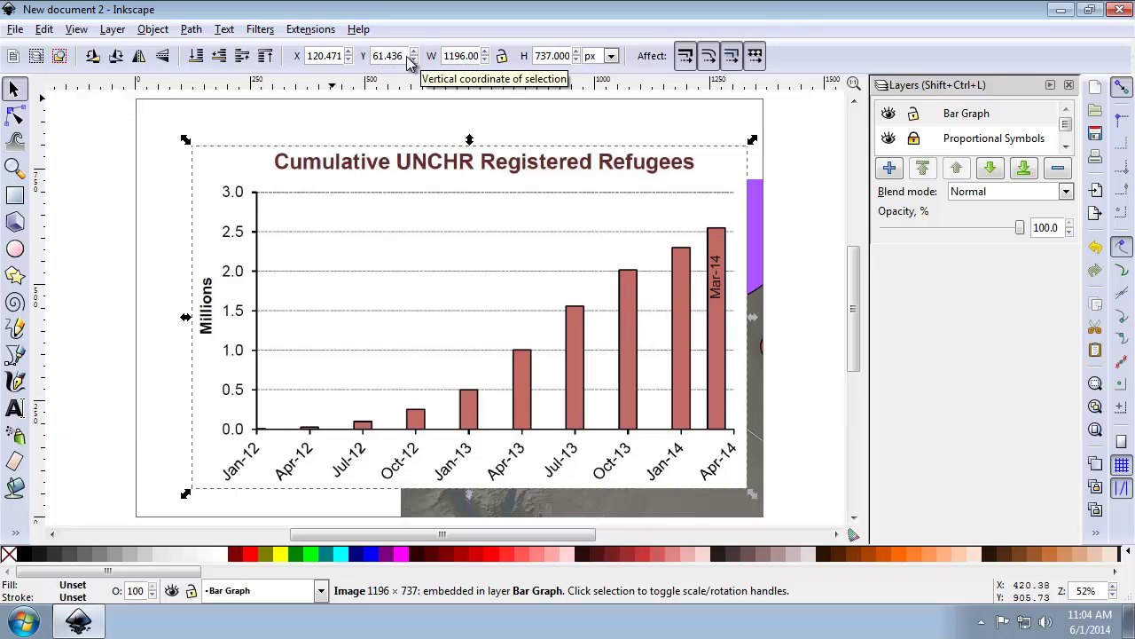
left_click(502, 57)
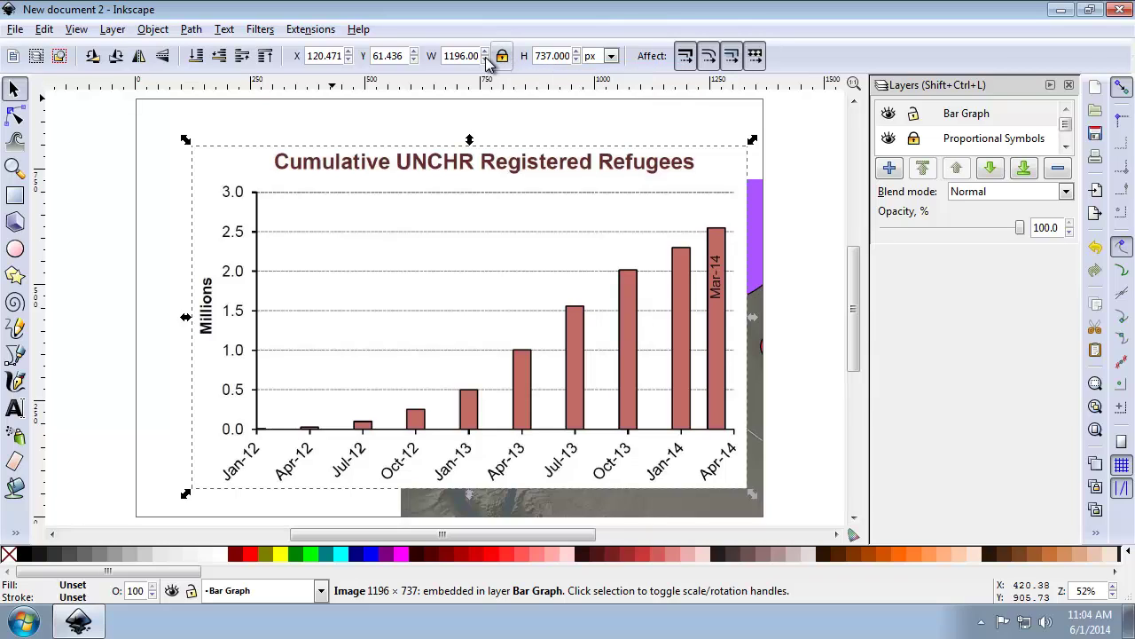
double_click(456, 58)
triple_click(457, 59)
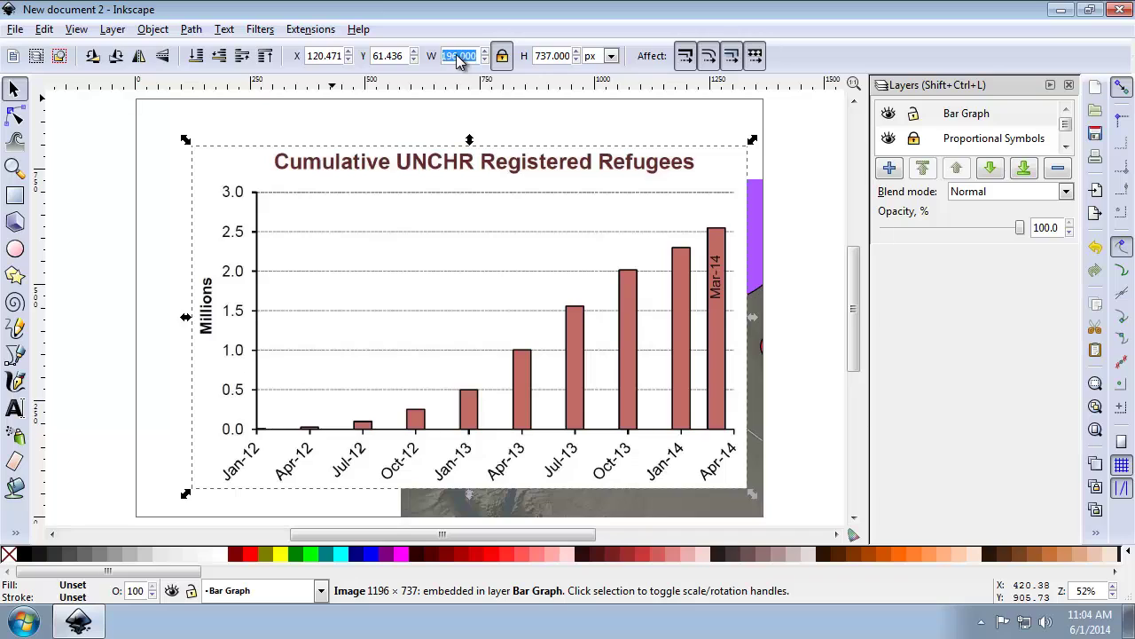
type("145")
key("Return")
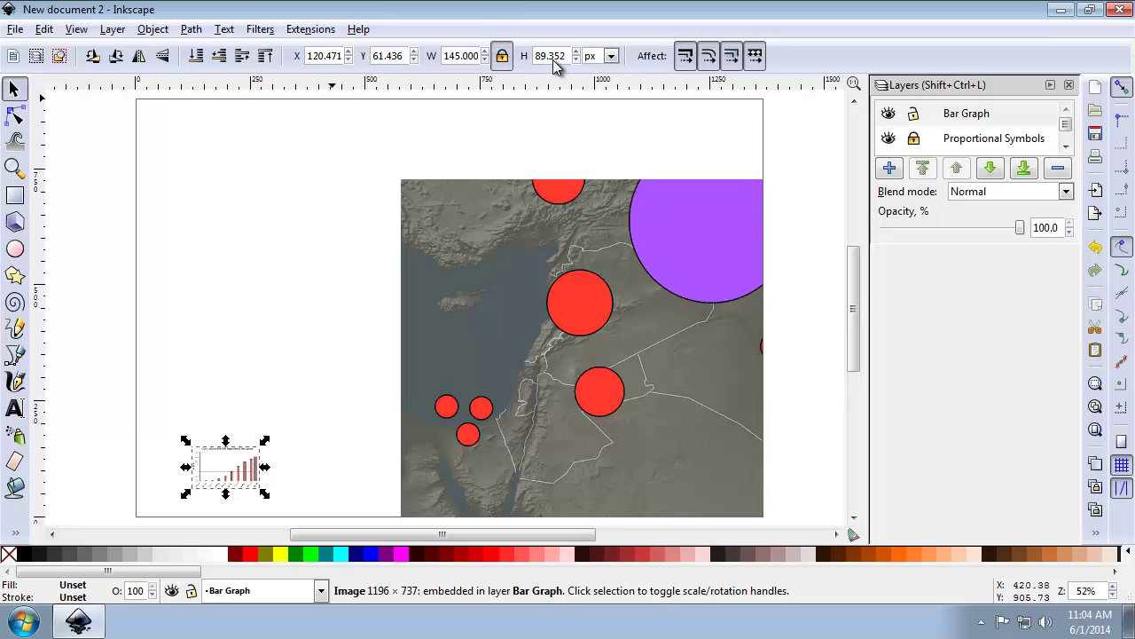
Switch units to millimetres, set the width to 145 mm, and move the graph to the lower left.
left_click(611, 55)
left_click(607, 158)
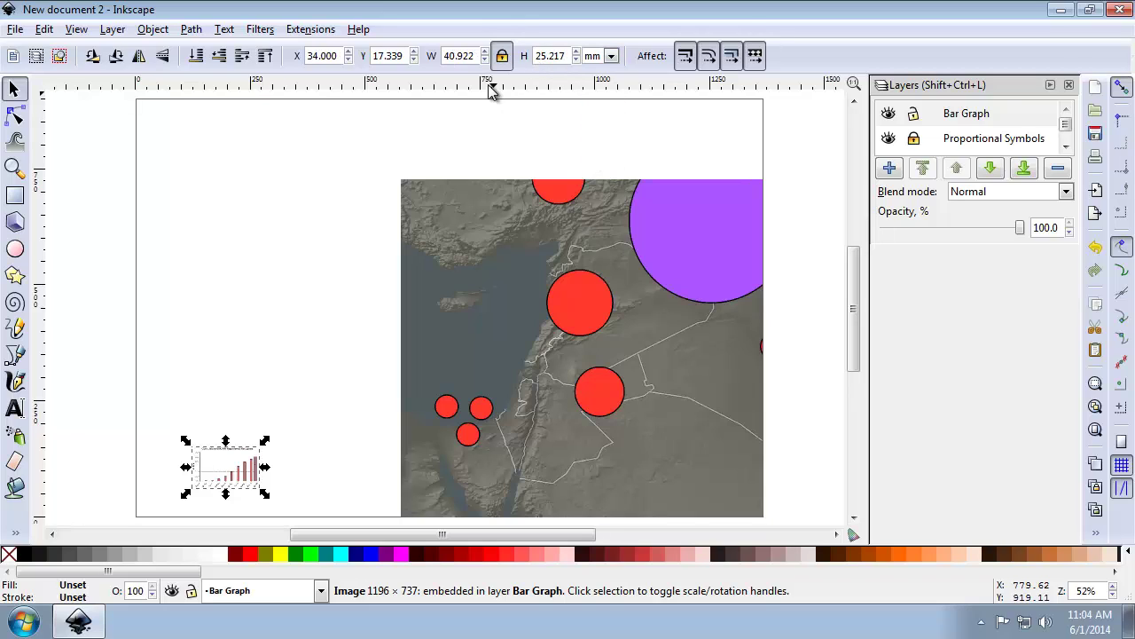
type("145")
key("Return")
left_click_drag(338, 421, 298, 432)
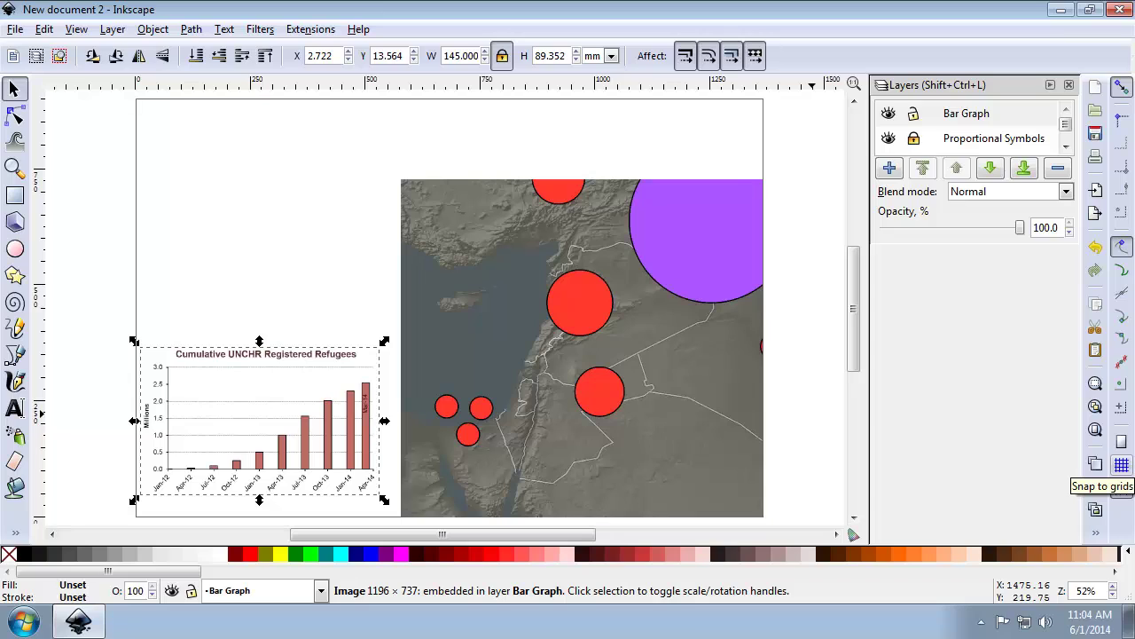
Turn on grid snapping, align the bar graph to the page's bottom and left edges, and lock its layer.
left_click(1122, 465)
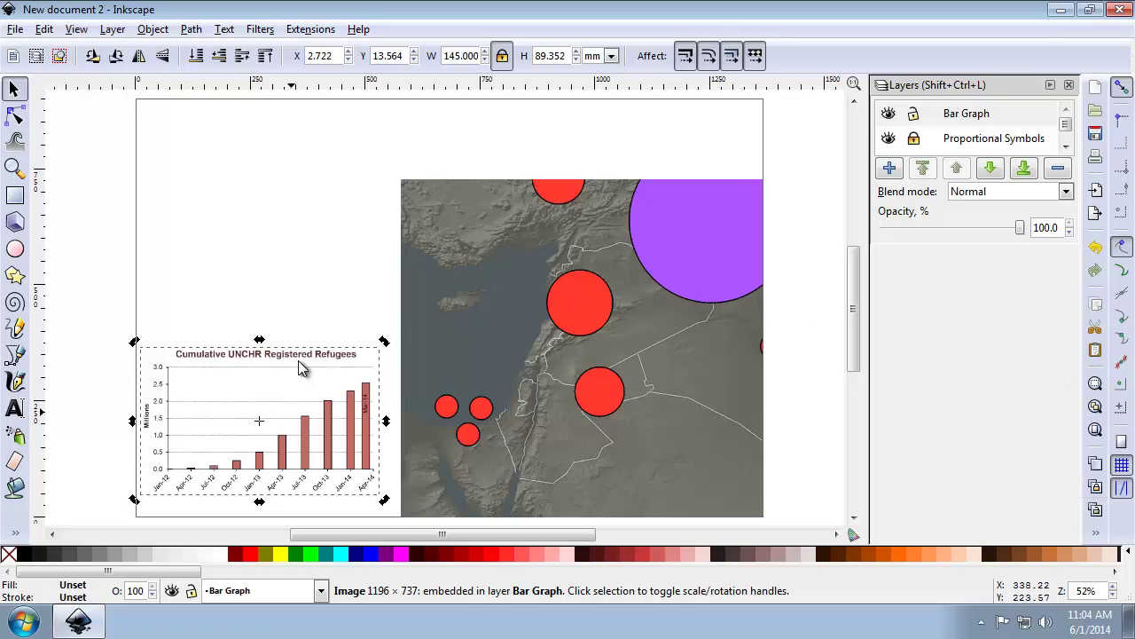
left_click(1096, 532)
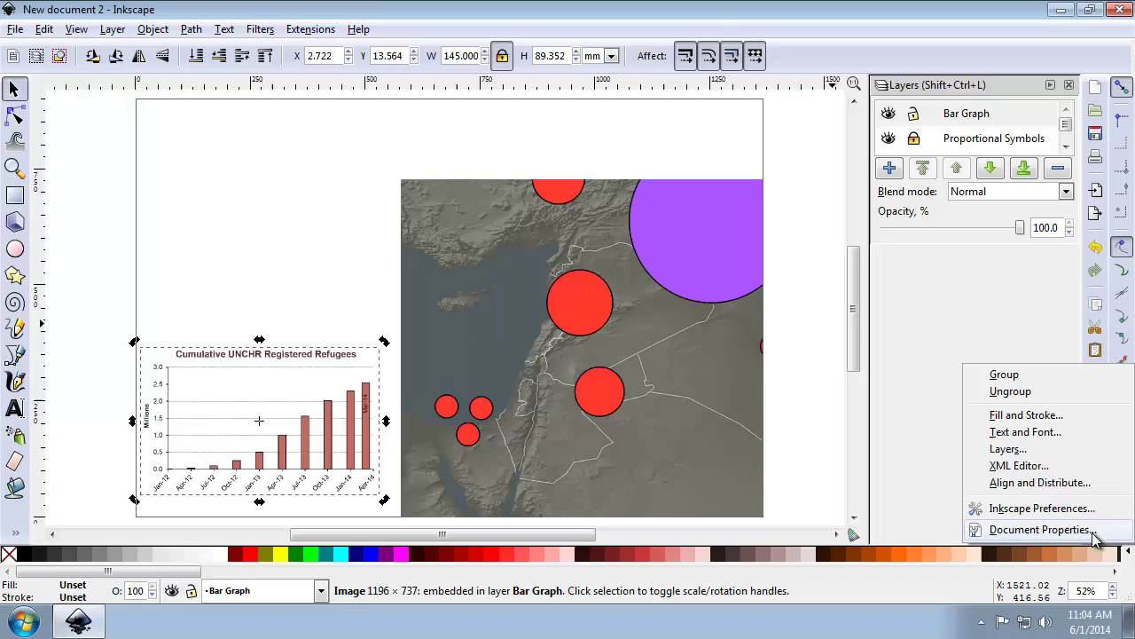
left_click(1038, 482)
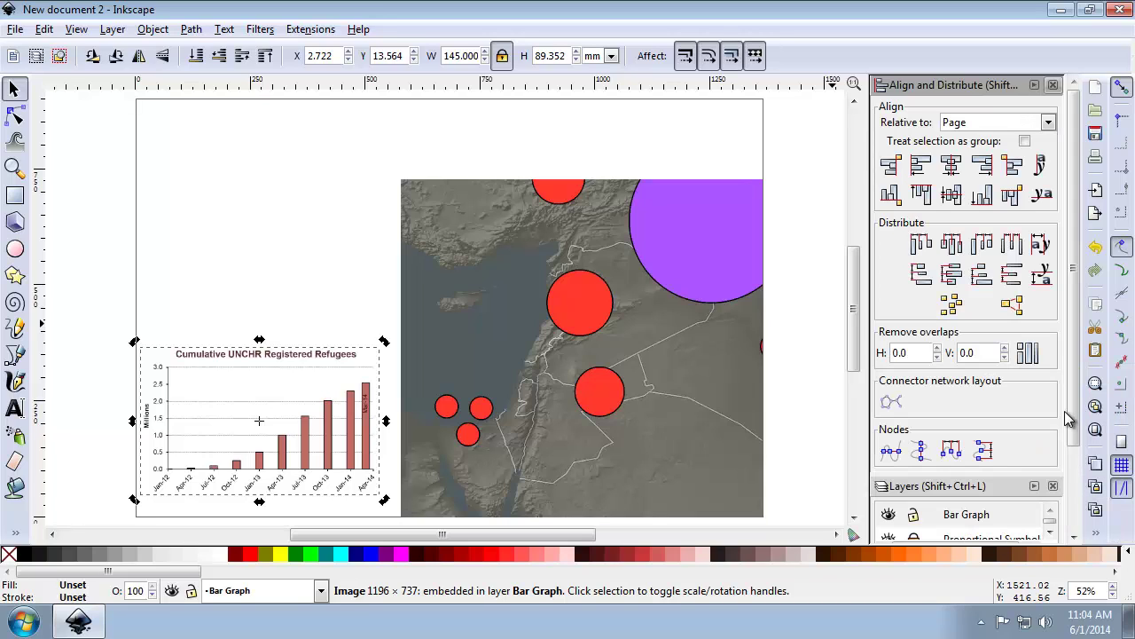
left_click(982, 194)
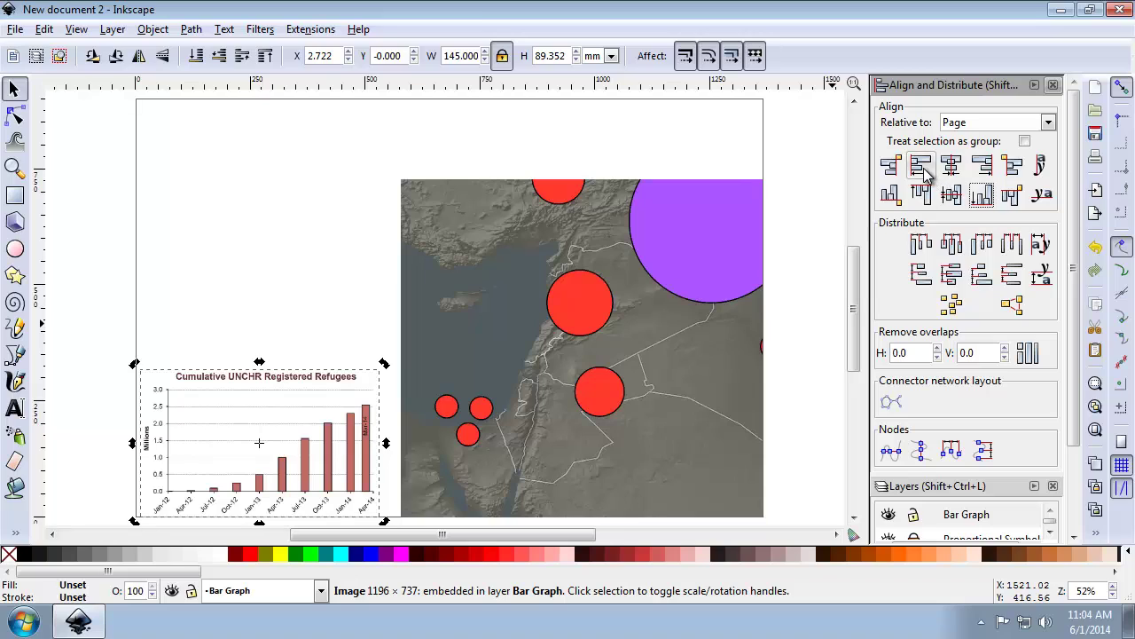
left_click(922, 167)
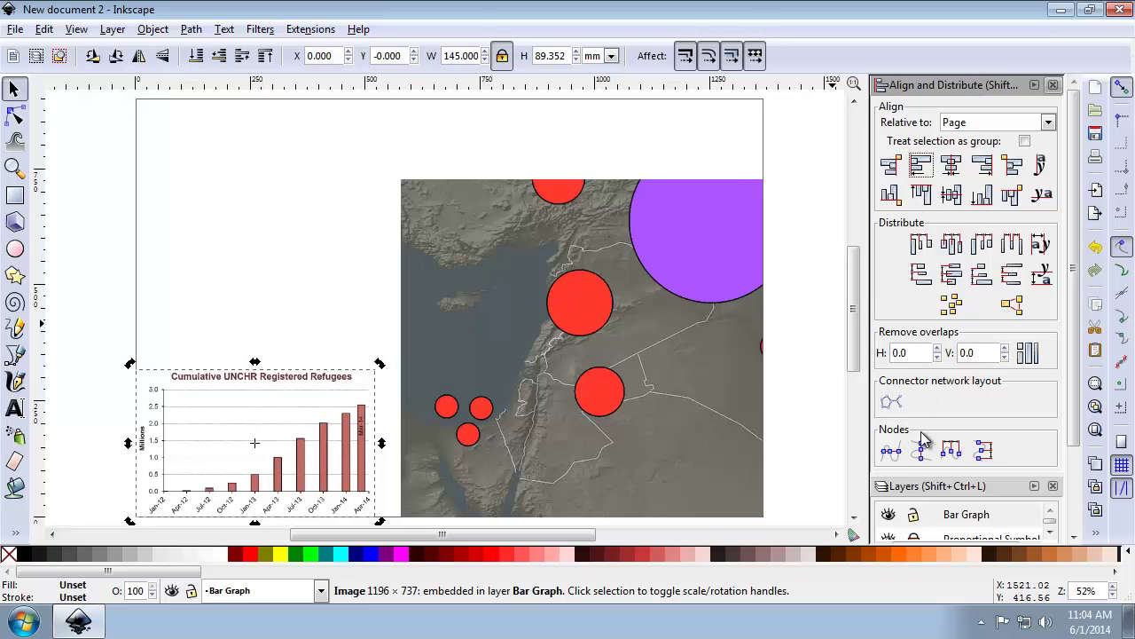
left_click(915, 517)
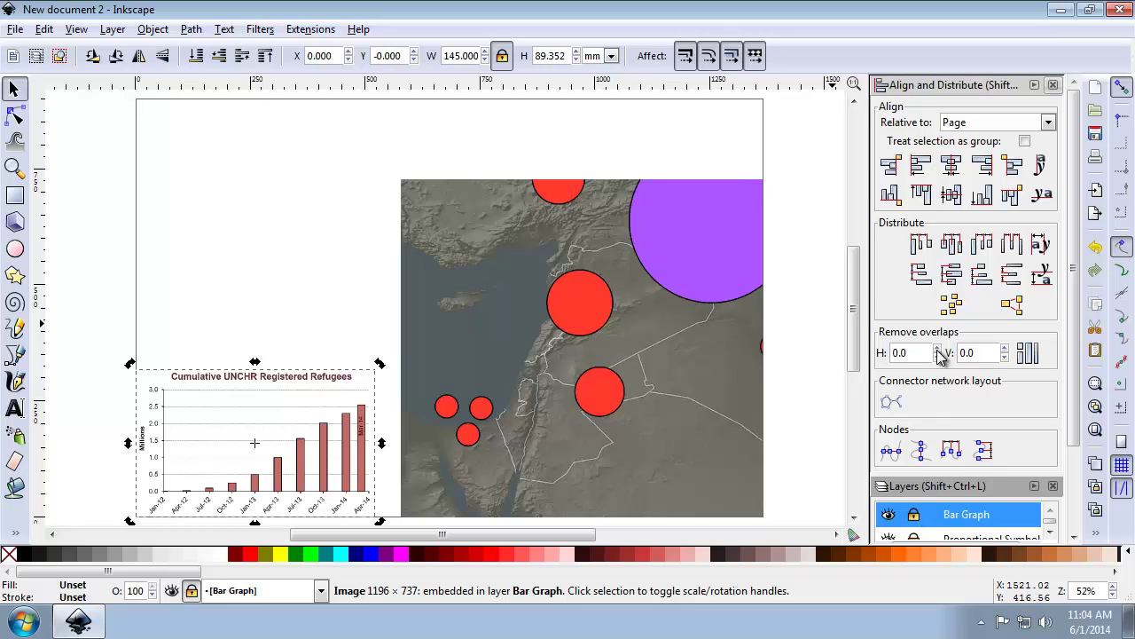
Close the Align panel and add a 'Pictures' layer above Bar Graph.
left_click(1053, 85)
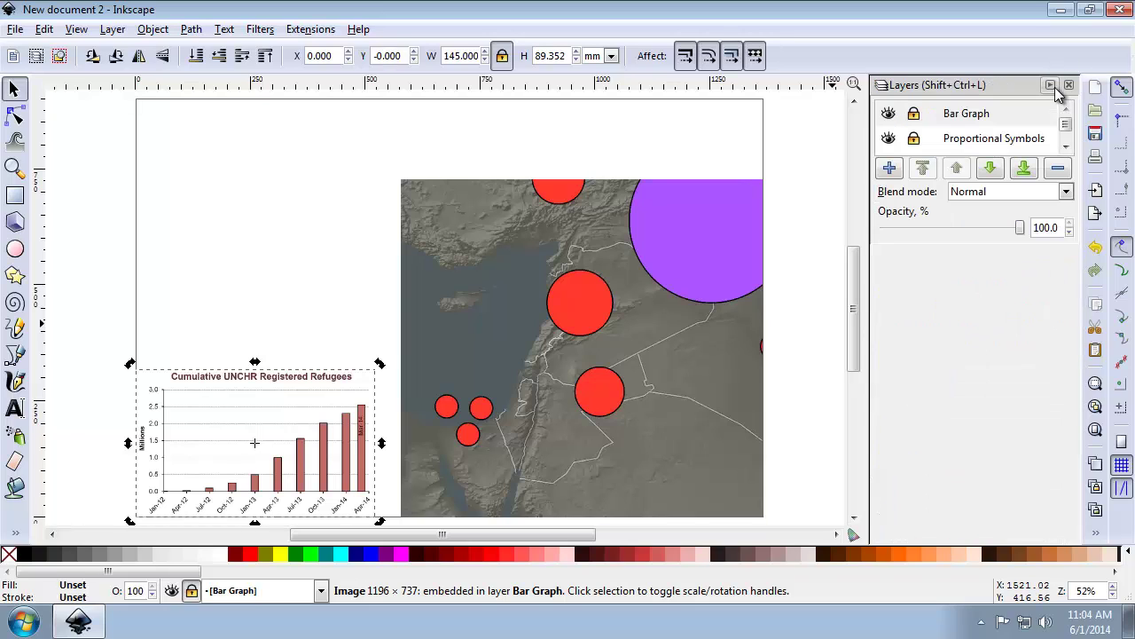
left_click(889, 168)
type("Pictures")
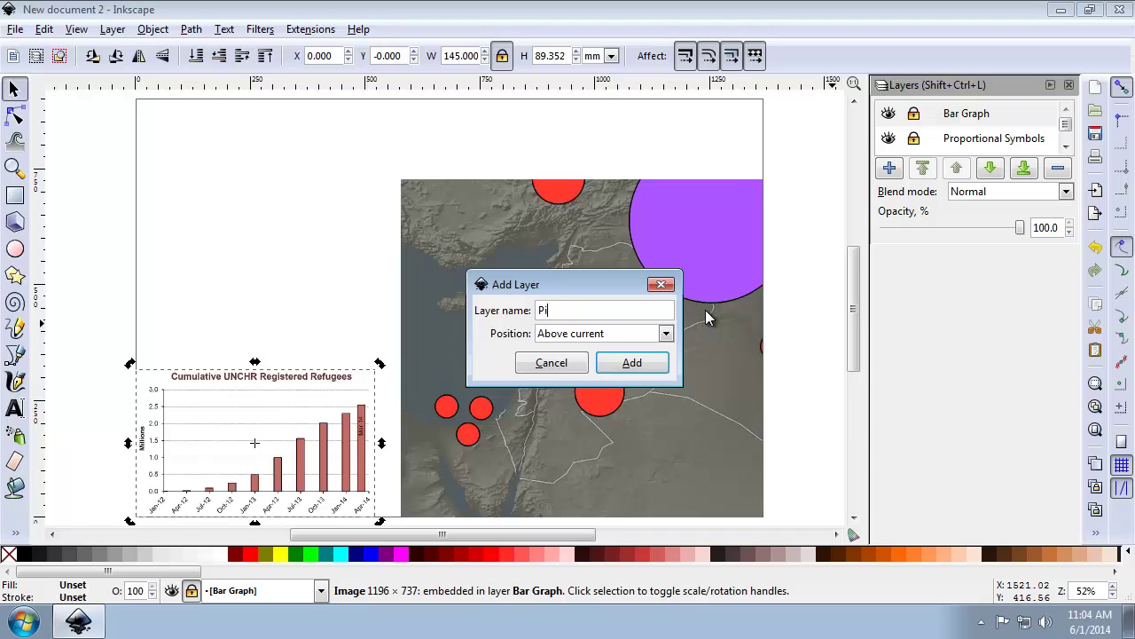
left_click(633, 366)
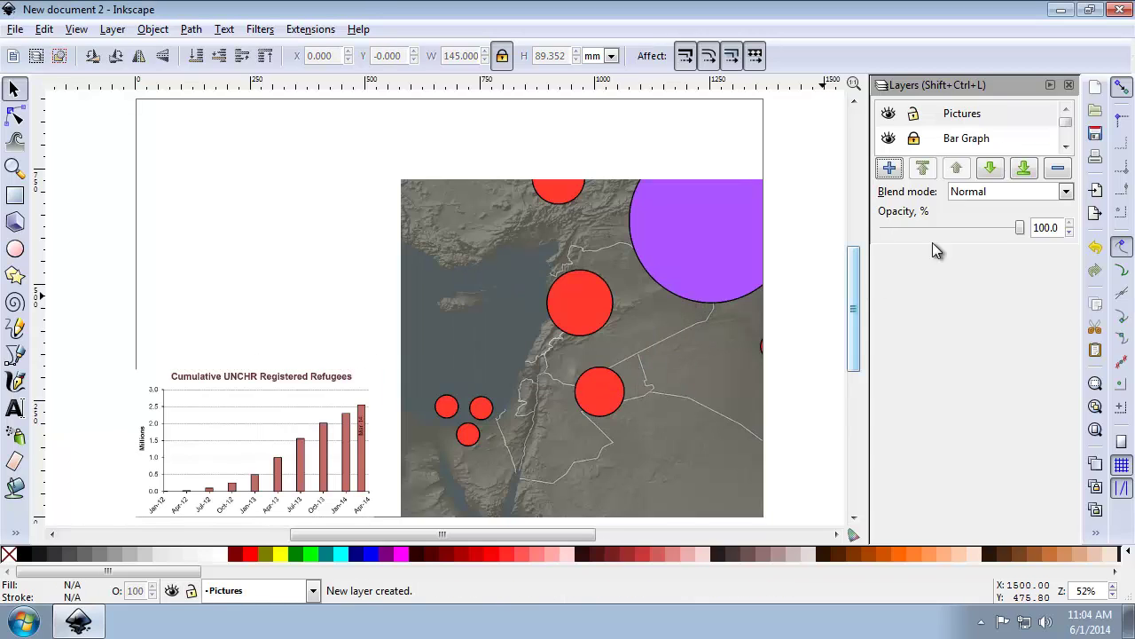
Import Picture 1 and Picture 2 as embedded images, moving each photo up and left.
left_click(1095, 189)
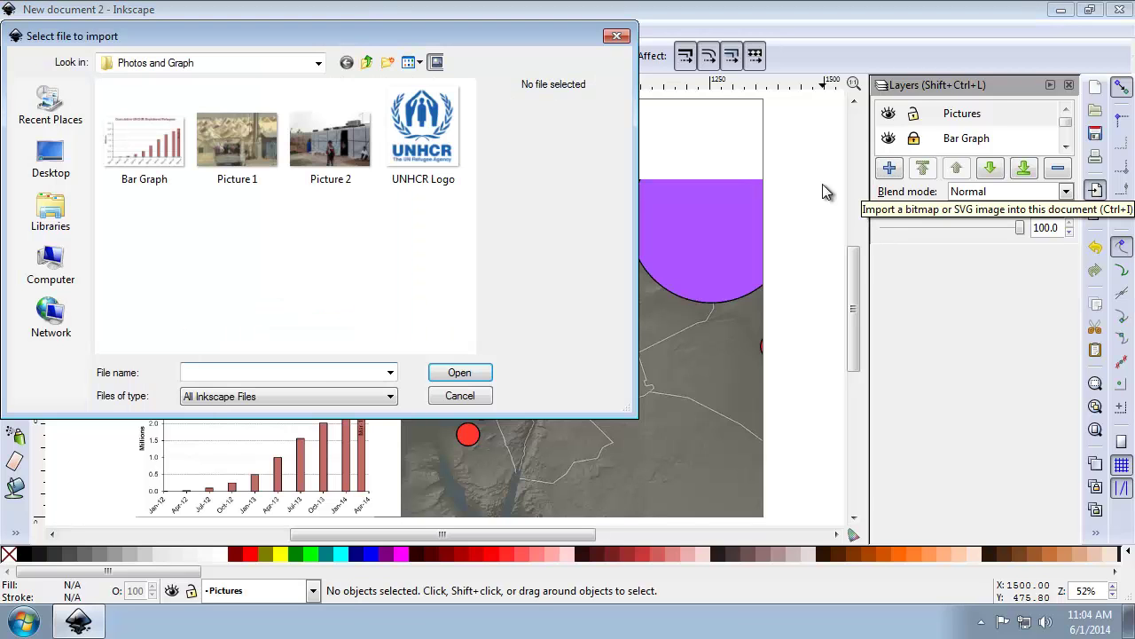
left_click(261, 151)
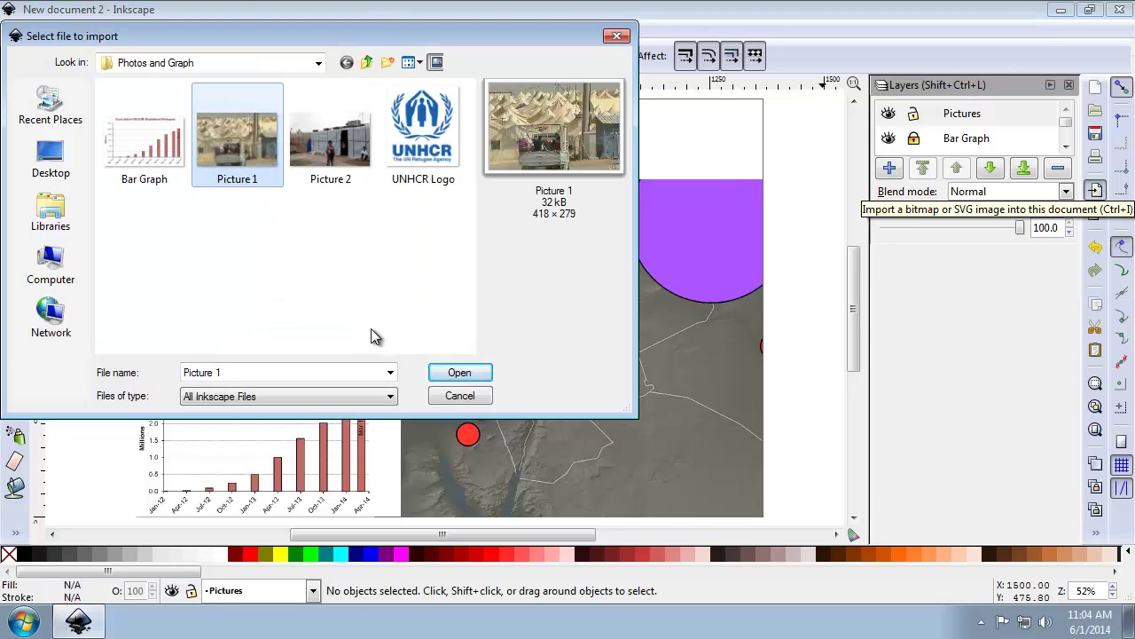
left_click(458, 372)
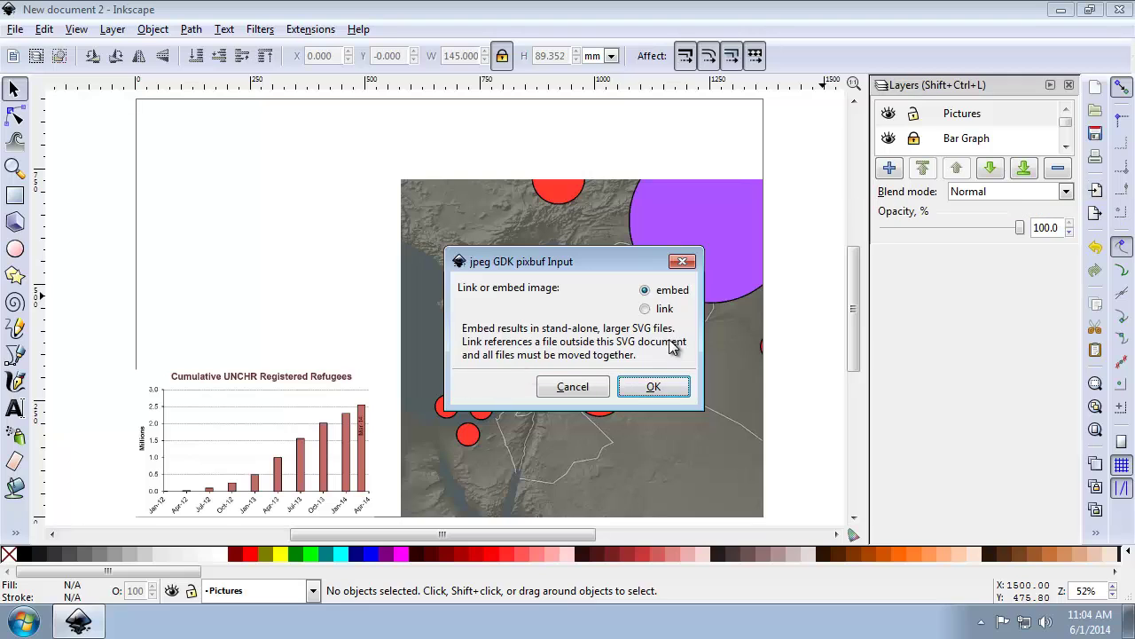
left_click(654, 385)
left_click_drag(621, 373, 181, 266)
left_click(1096, 189)
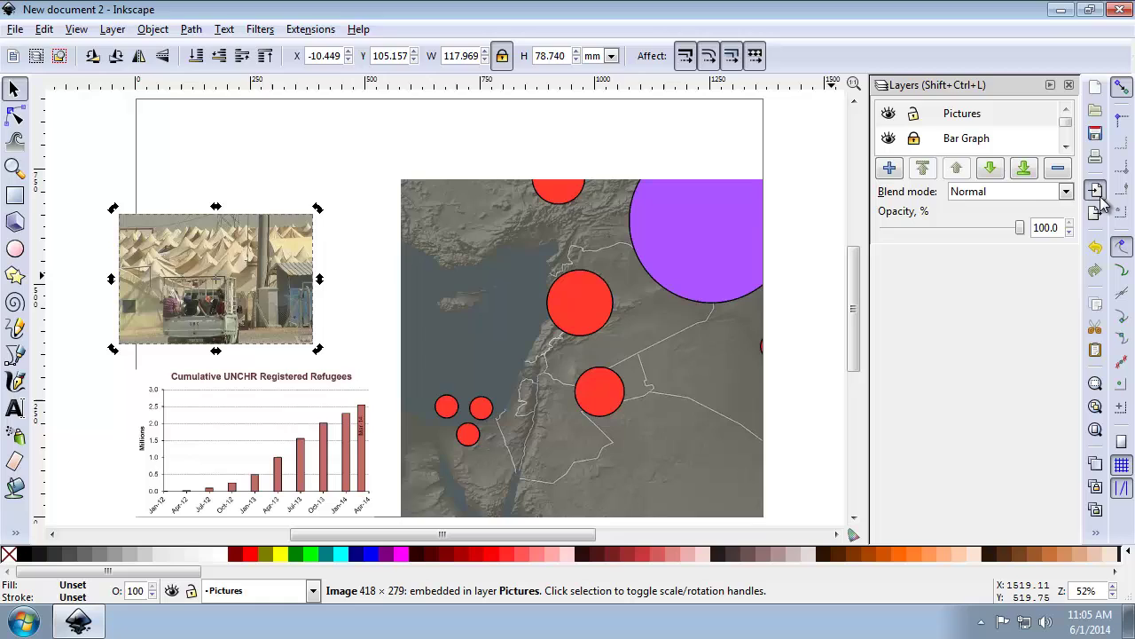
left_click(337, 155)
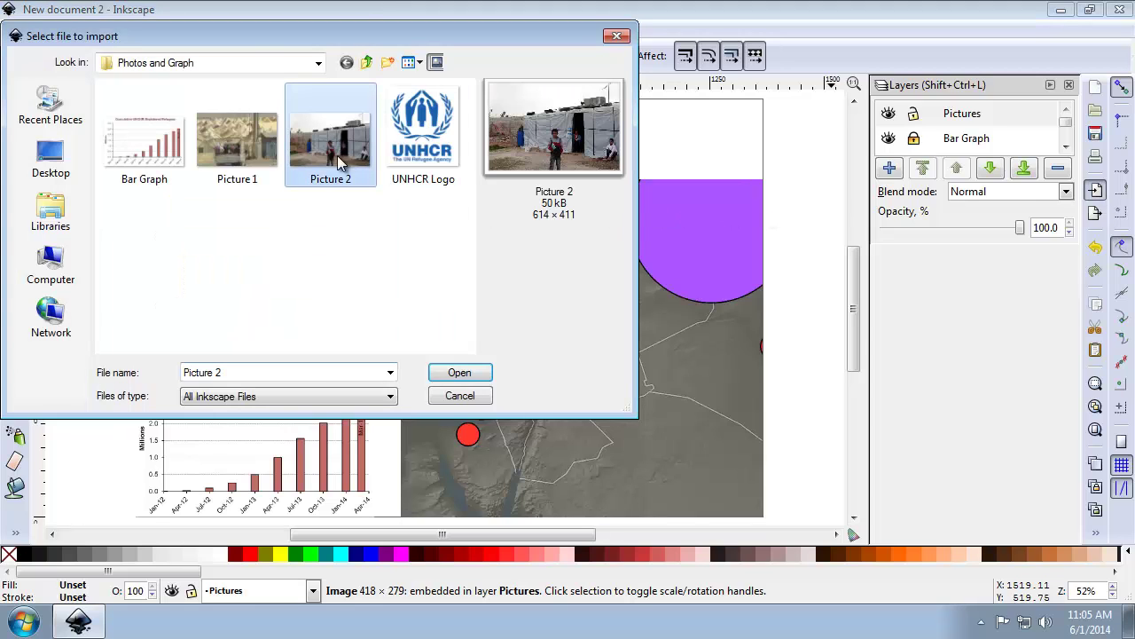
left_click(456, 376)
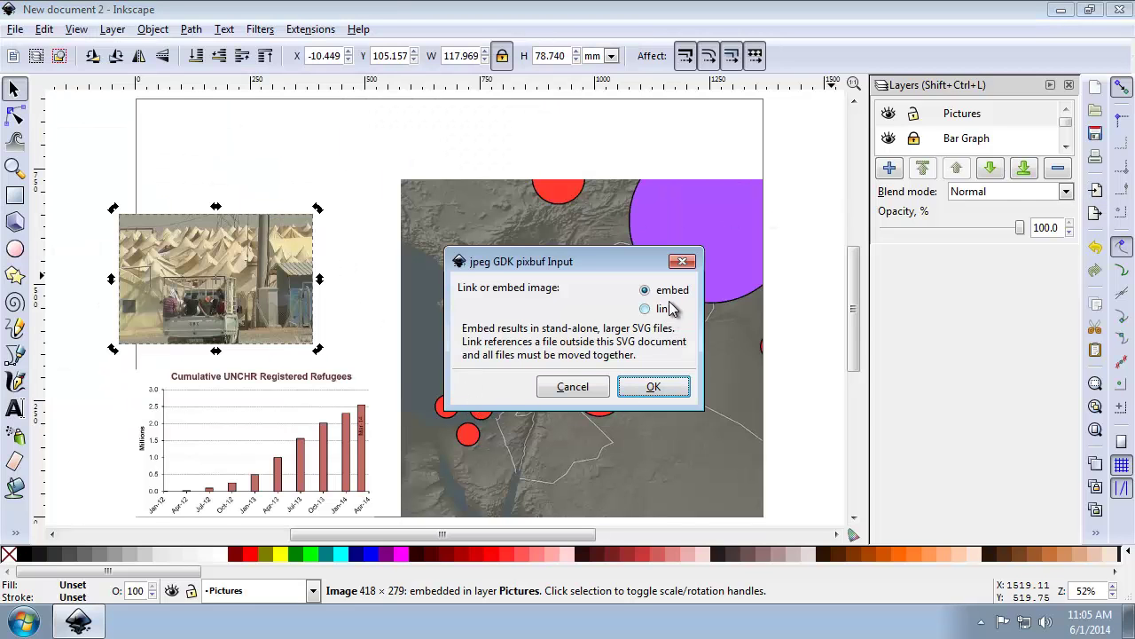
left_click(654, 390)
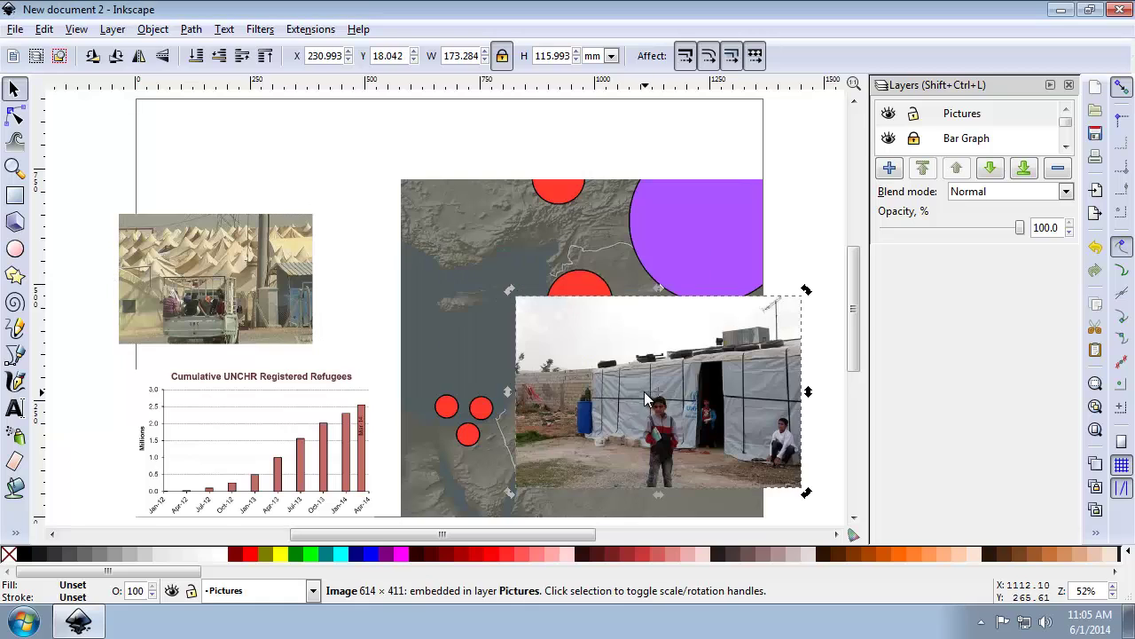
left_click_drag(643, 390, 472, 285)
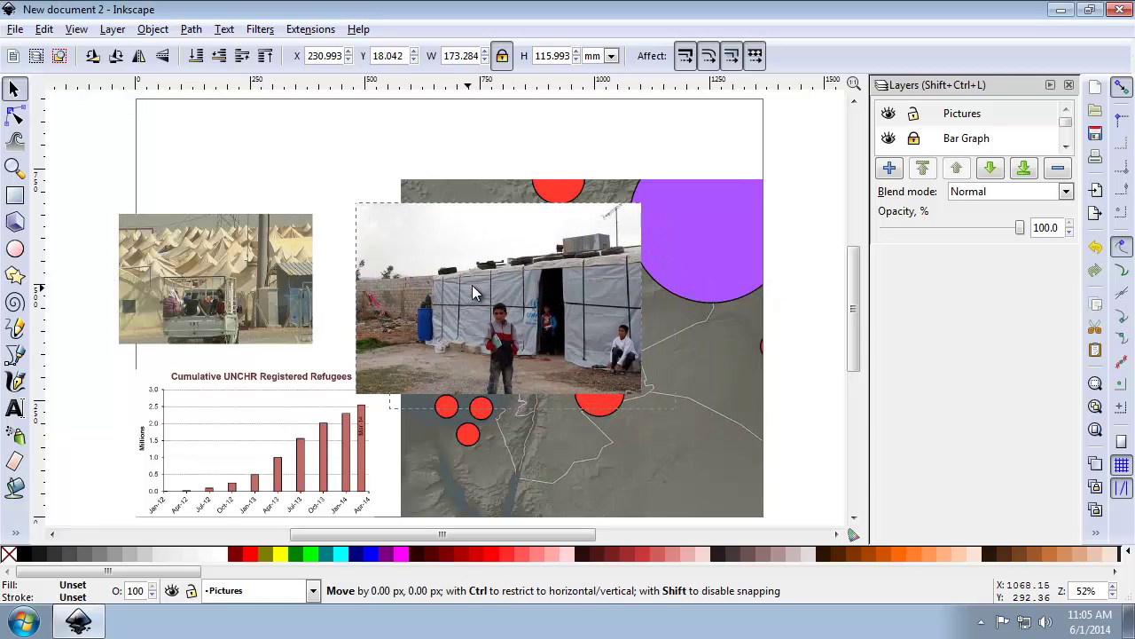
Import the UNHCR Logo image file.
left_click(1094, 191)
left_click(423, 134)
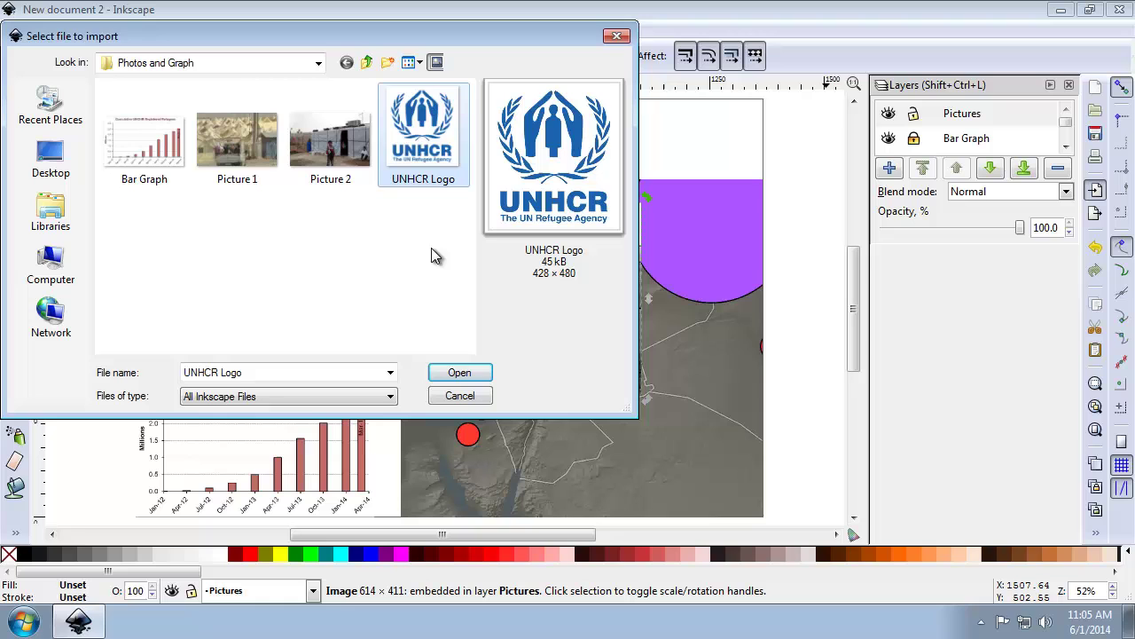
left_click(468, 373)
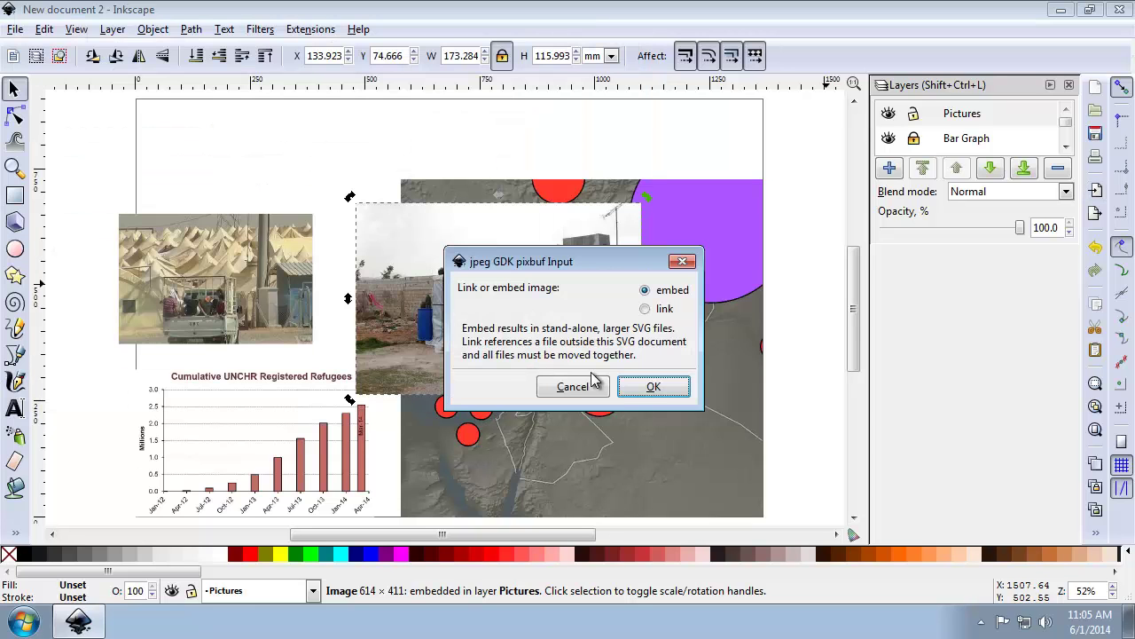
Embed the UNHCR logo and move it toward the page's top-left.
left_click(650, 388)
left_click_drag(639, 389, 429, 247)
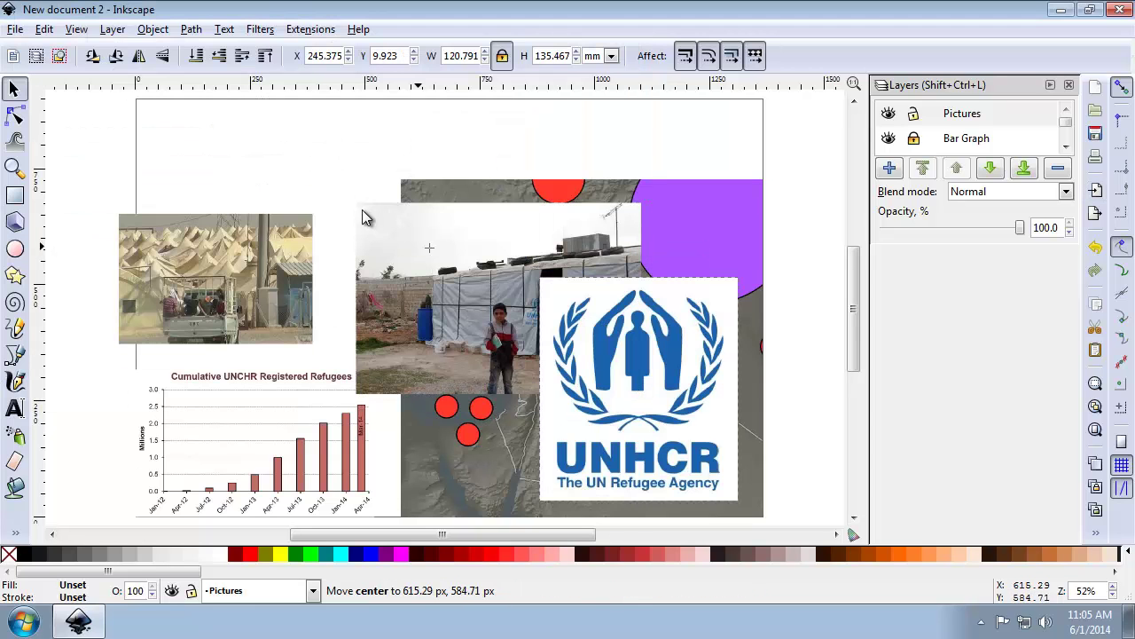
left_click_drag(365, 217, 255, 169)
left_click_drag(661, 396, 260, 209)
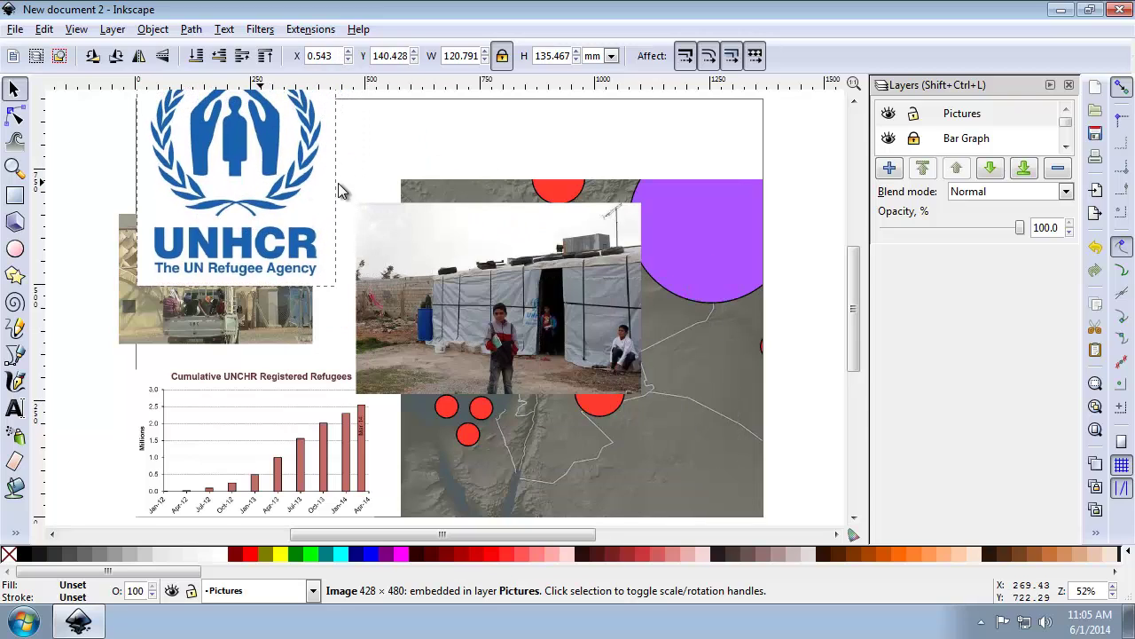
left_click_drag(342, 191, 342, 189)
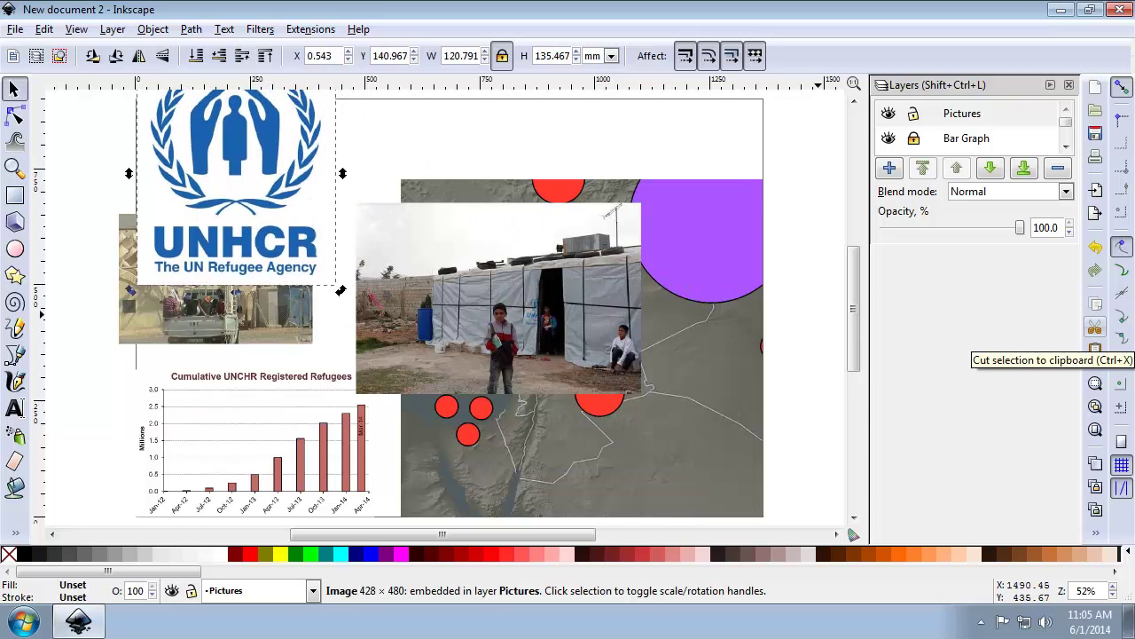
Shift the tent photo slightly and resize it to 45 mm tall.
left_click(261, 330)
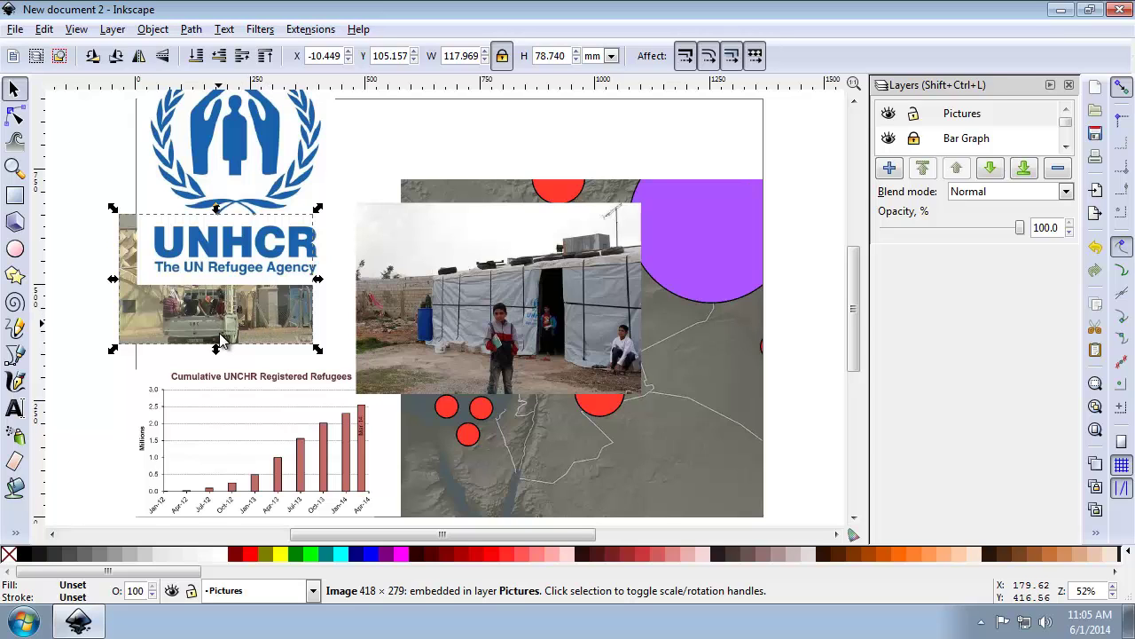
mouse_move(222, 340)
left_mouse_down()
mouse_move(215, 355)
mouse_move(237, 358)
left_mouse_up()
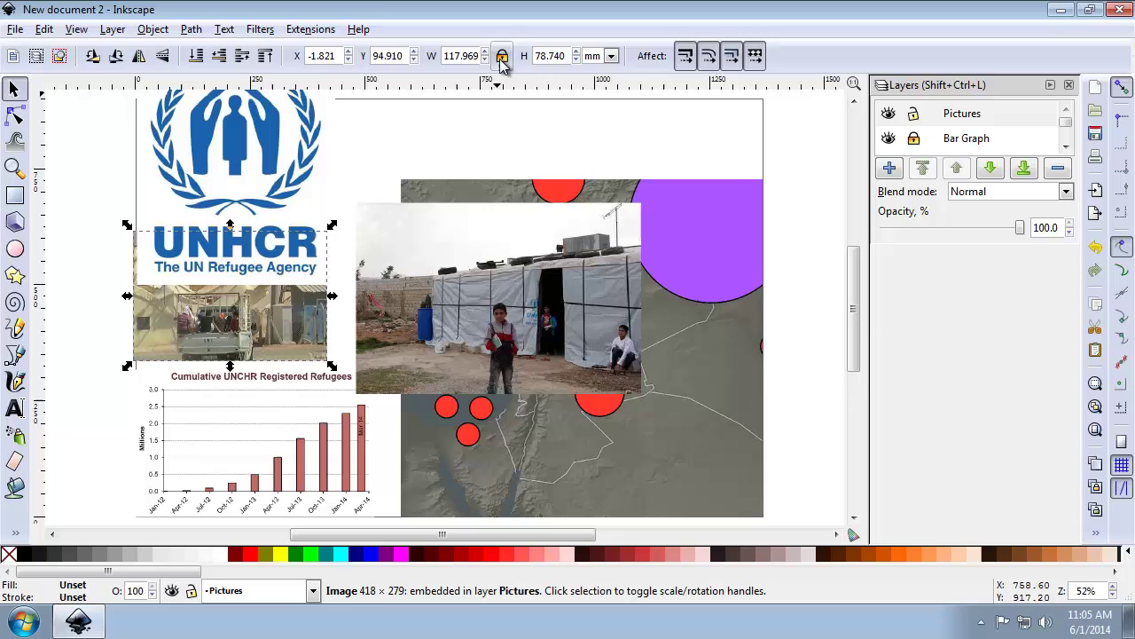
left_click_drag(546, 56, 558, 56)
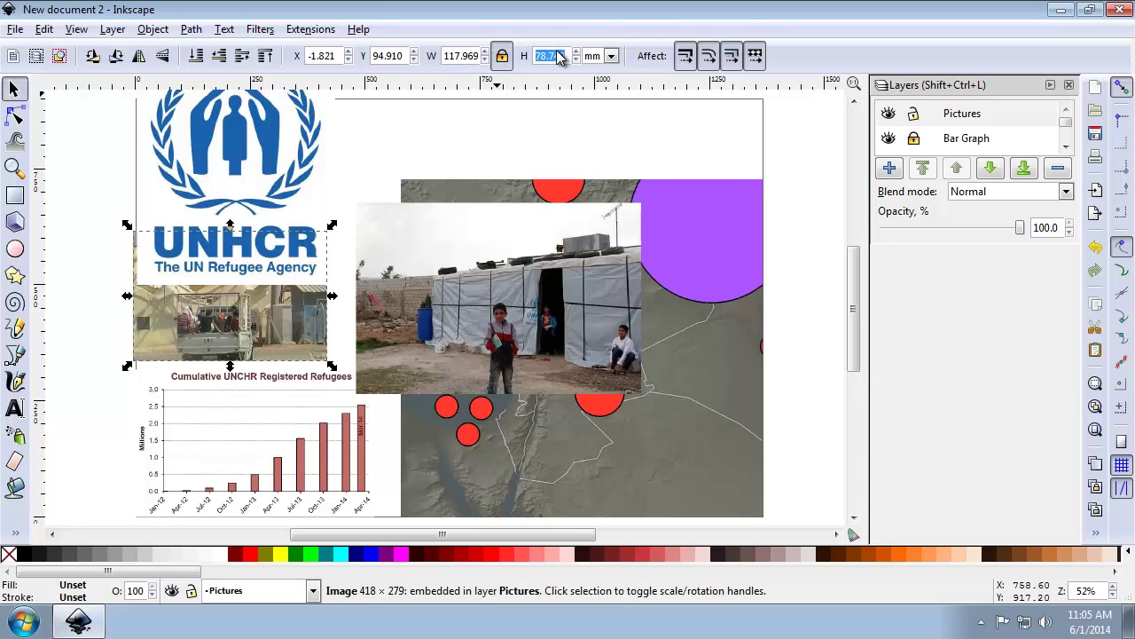
type("45")
key("Return")
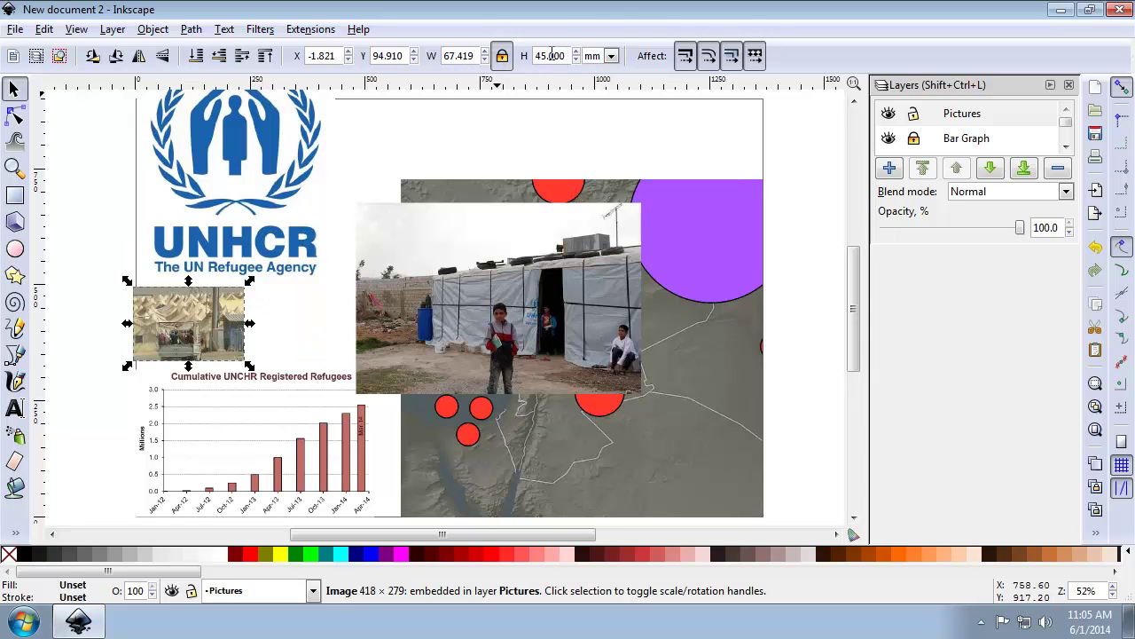
Resize the large camp photo to 45 mm tall and place it beside the tent photo.
left_click(435, 301)
left_click_drag(537, 56, 569, 55)
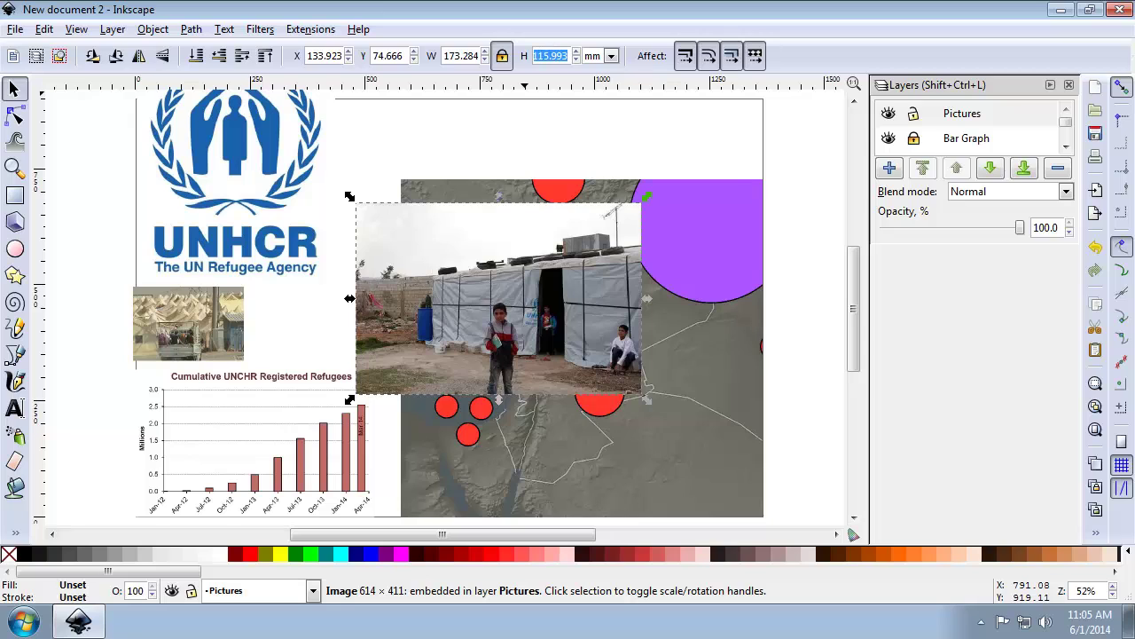
type("45")
key("Return")
left_click_drag(387, 356, 325, 321)
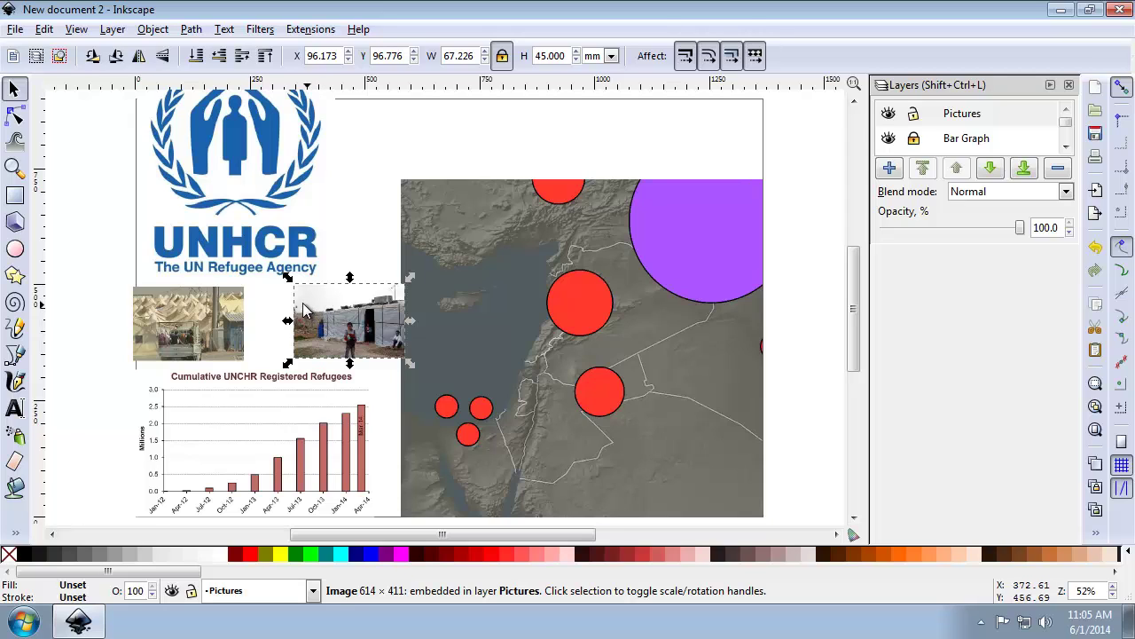
Shrink the UNHCR logo to 30 mm tall.
left_click(200, 209)
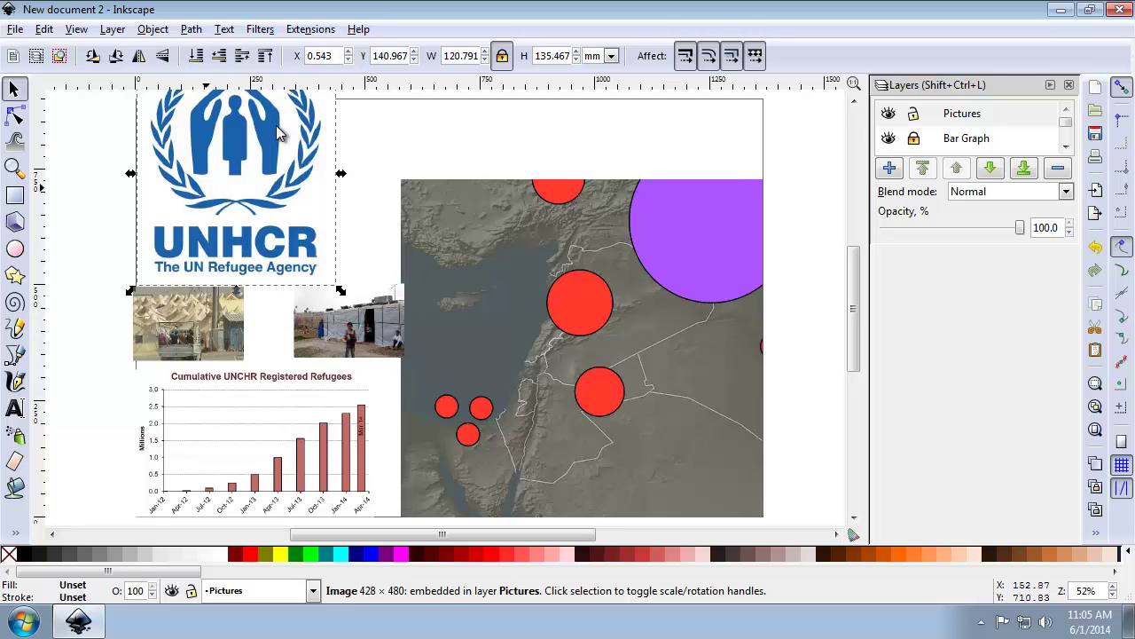
triple_click(542, 53)
type("30")
key("Return")
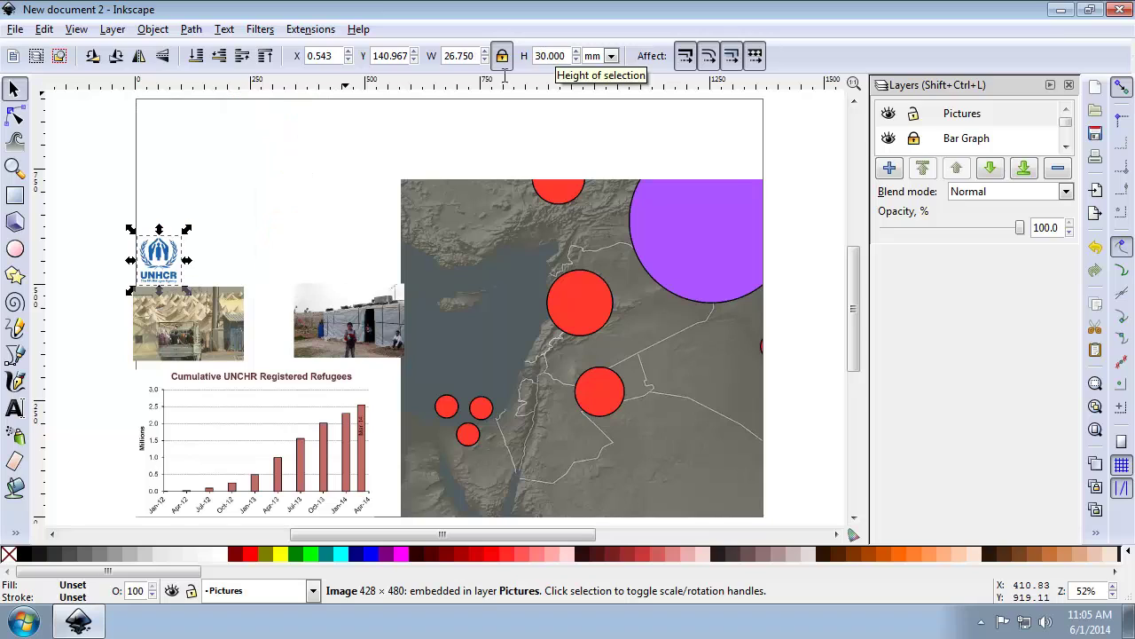
Move the logo into the top-left corner, nudge both photos closer together, and lock the Pictures layer.
left_click_drag(175, 203, 174, 120)
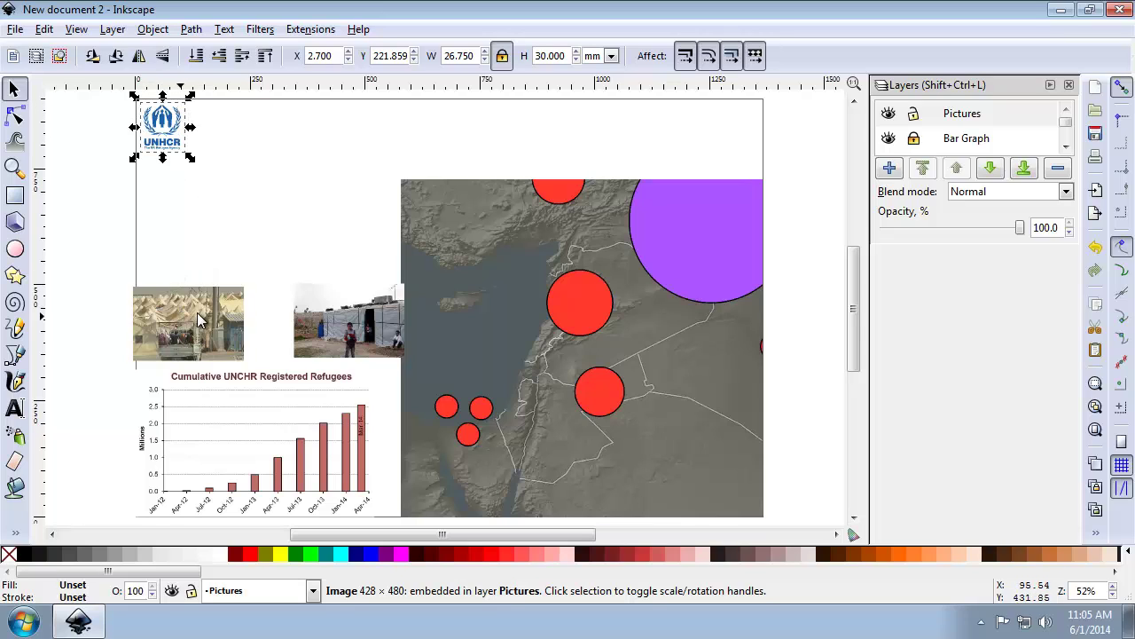
left_click_drag(198, 321, 214, 321)
left_click_drag(337, 337, 315, 337)
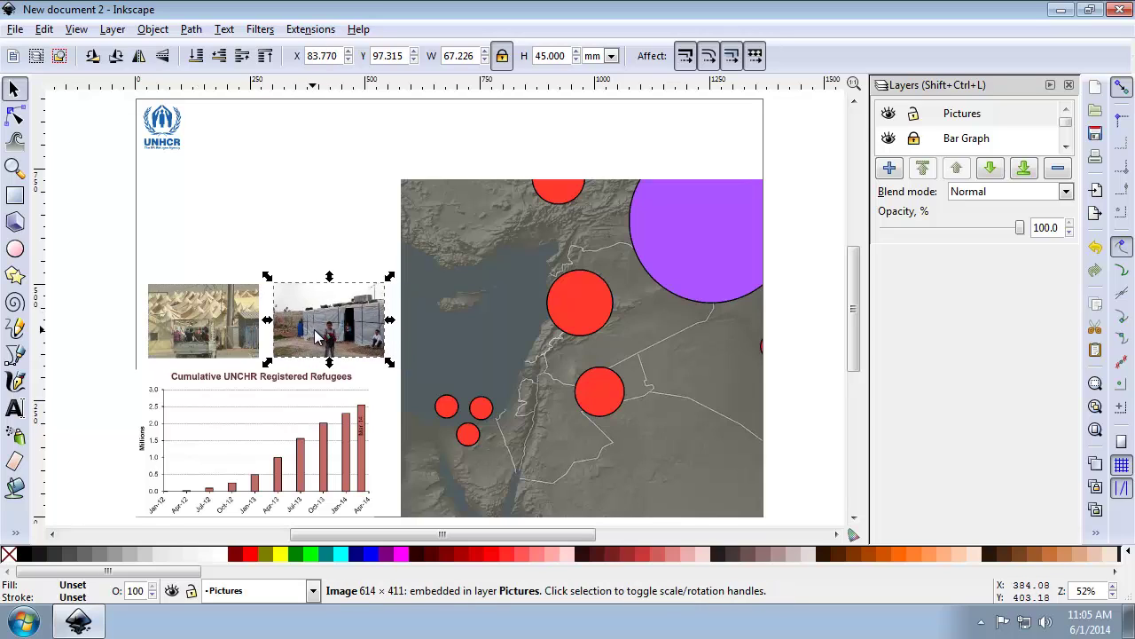
left_click(913, 115)
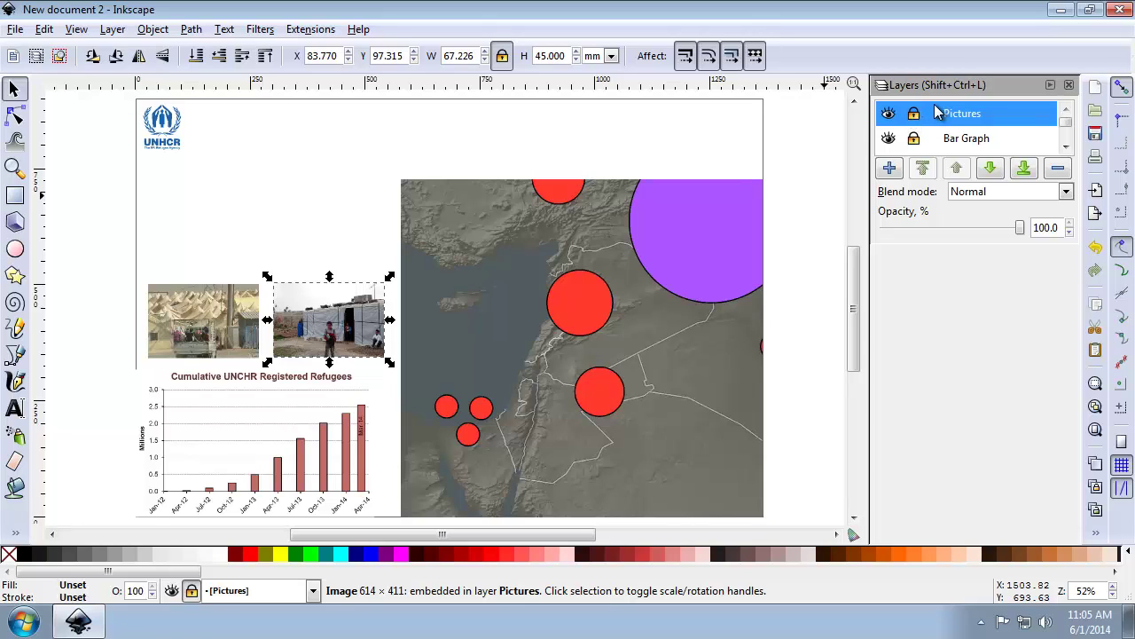